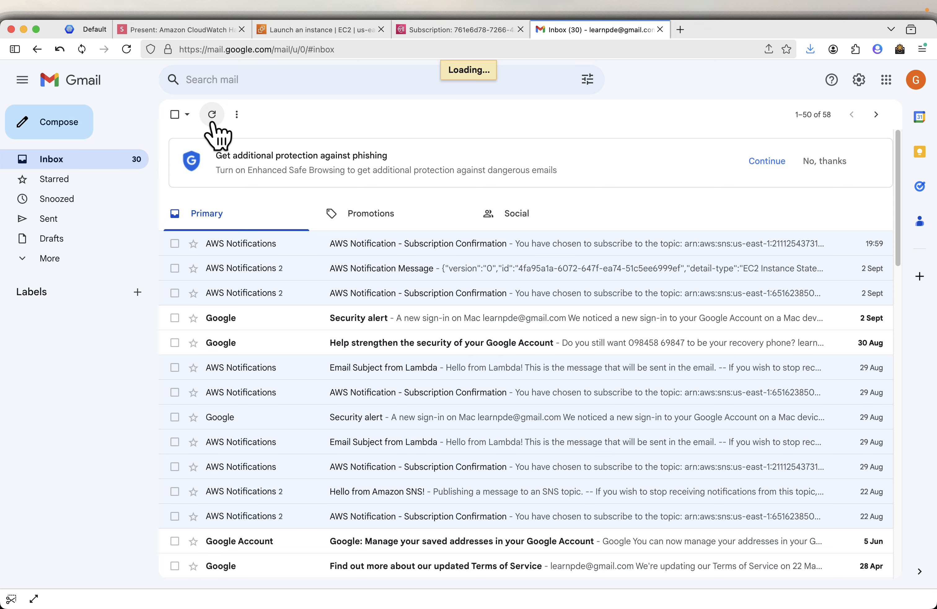
# - Confirm the EC2-CPU-Alarm subscription from the AWS email, then advance the slides to 'Create a CloudWatch Alarm'
pyautogui.click(445, 252)
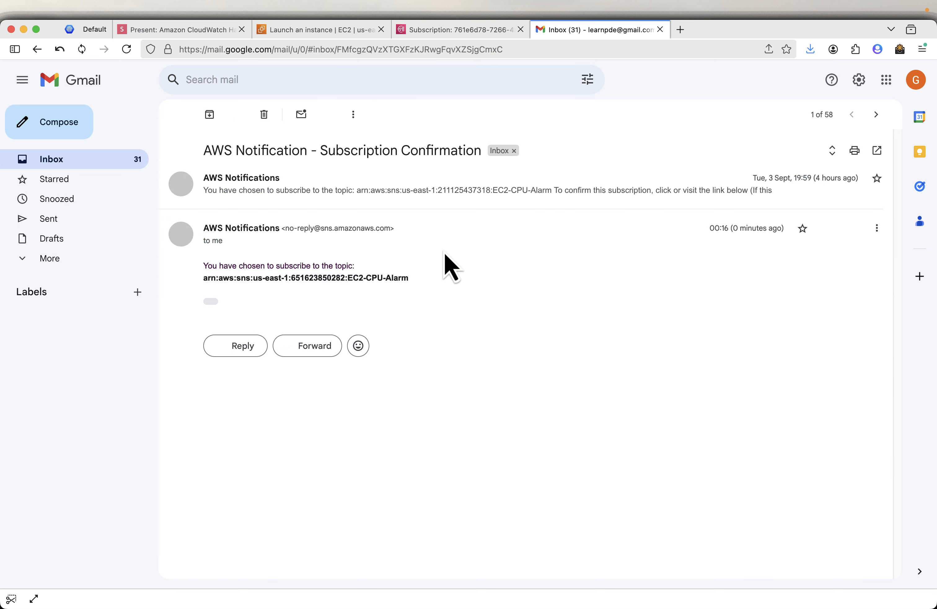
pyautogui.click(211, 301)
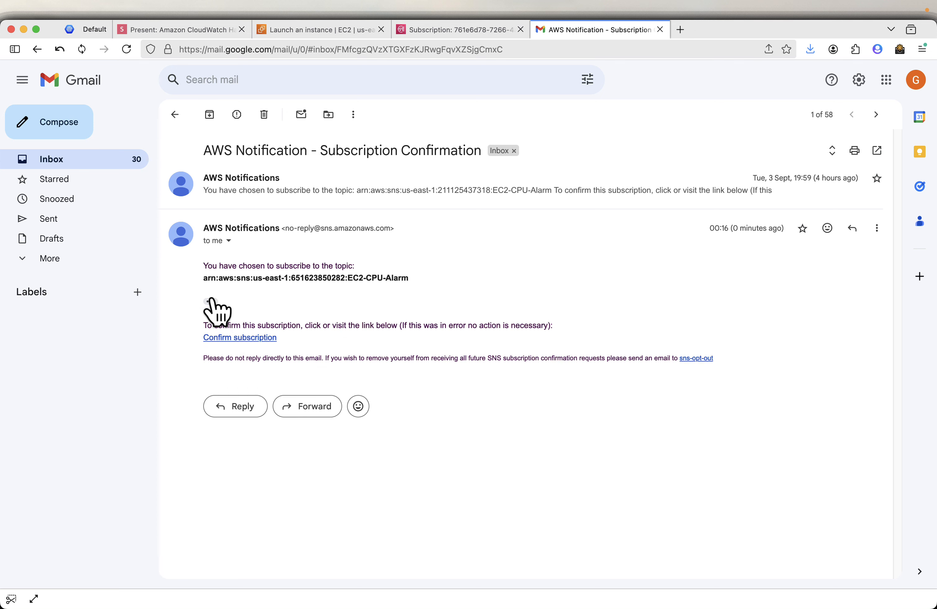
pyautogui.click(239, 338)
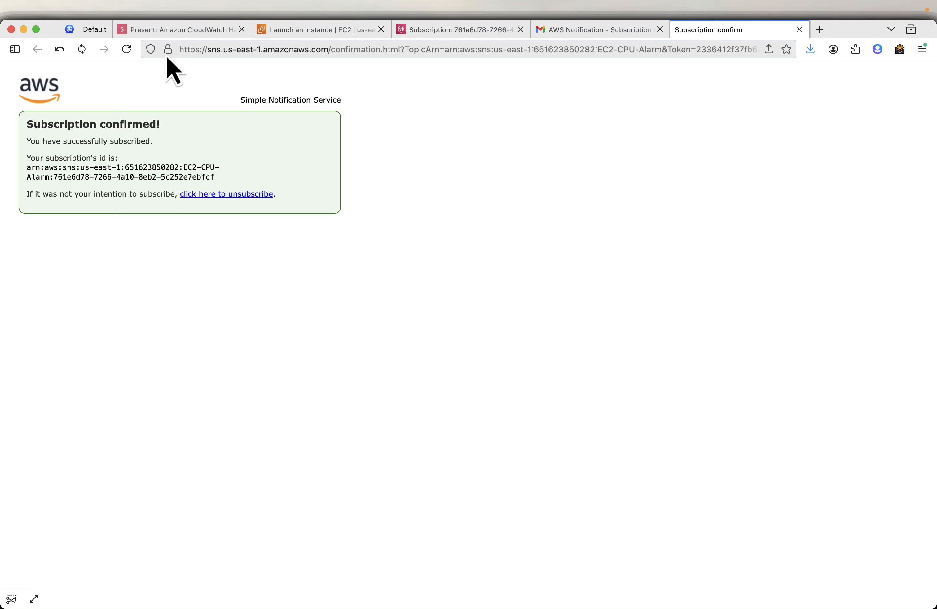
pyautogui.click(175, 31)
pyautogui.press('Right')
pyautogui.press('Right')
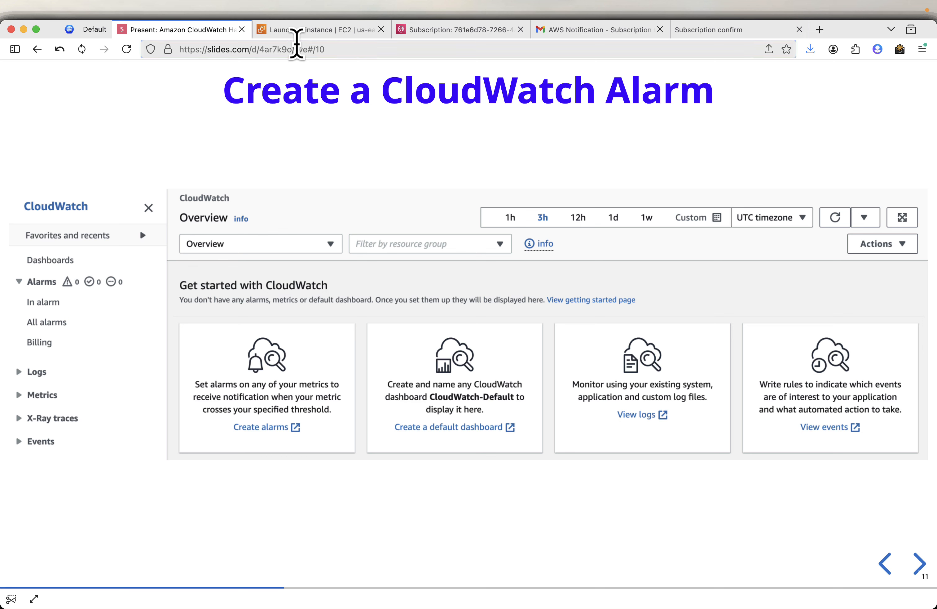
# - Search the console for 'cloudwa' and open CloudWatch in a new tab
pyautogui.click(309, 34)
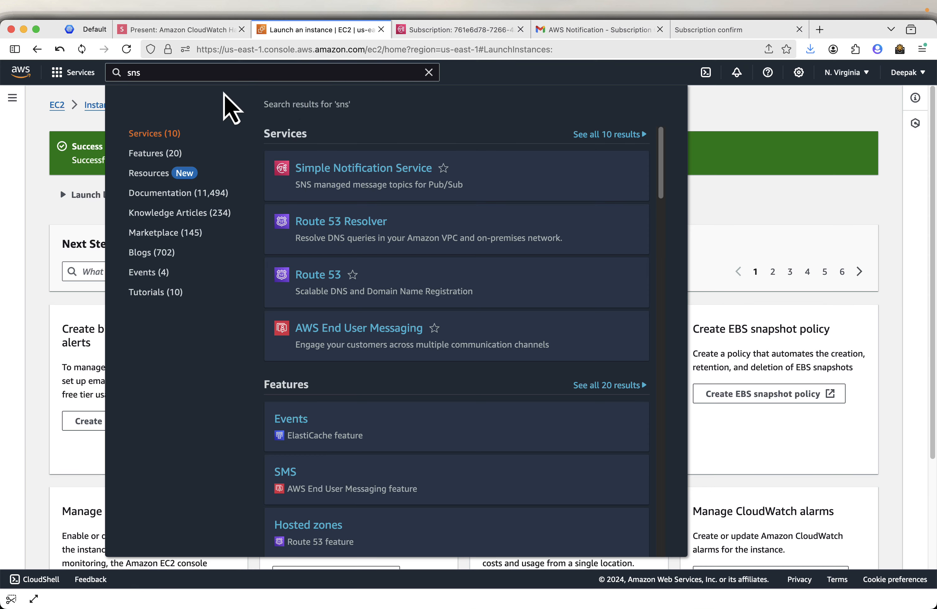
pyautogui.doubleClick(201, 79)
pyautogui.write('cloudwatch')
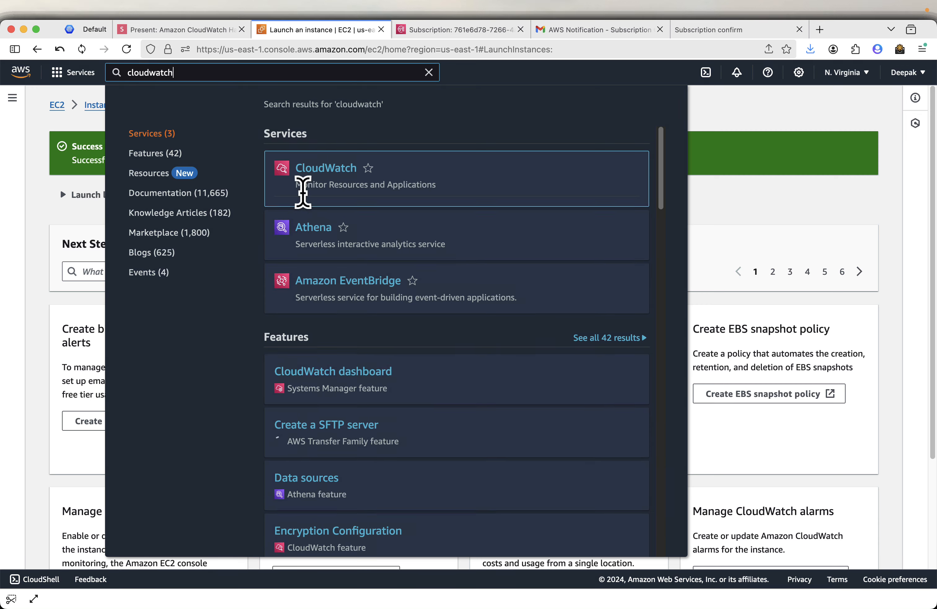
pyautogui.rightClick(324, 170)
pyautogui.click(368, 174)
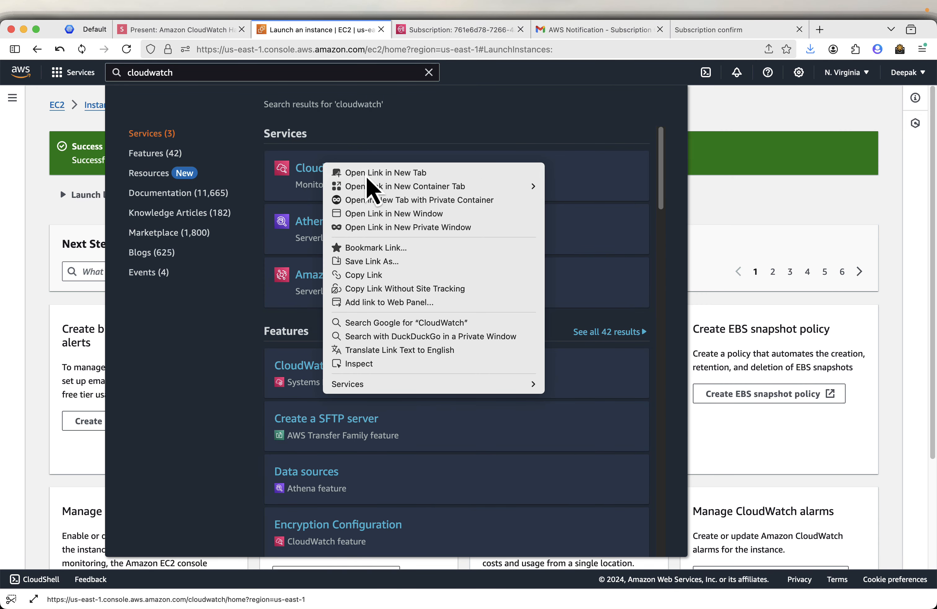
pyautogui.click(408, 36)
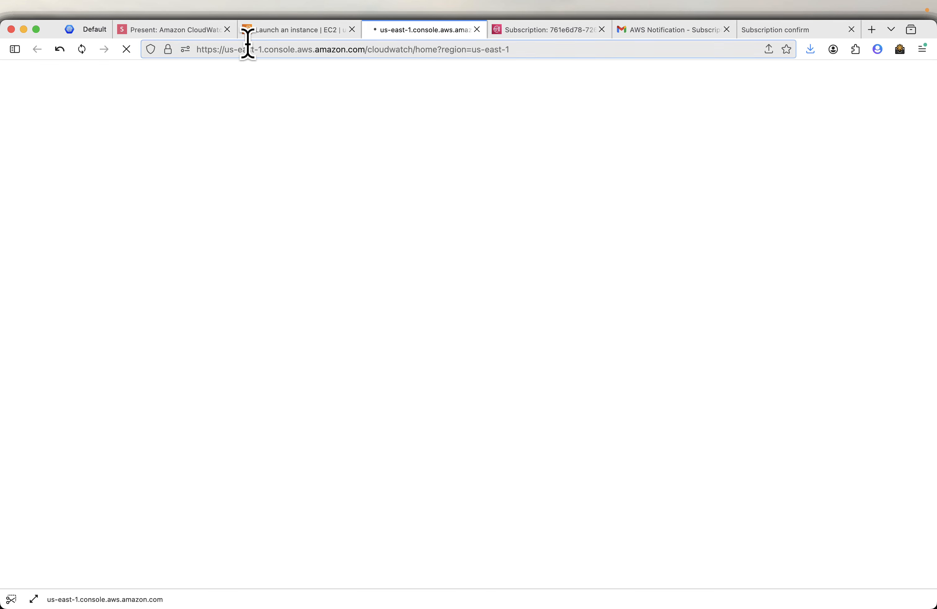
# - Advance the slides to Select Metric and bring up the CloudWatch Overview page
pyautogui.click(154, 32)
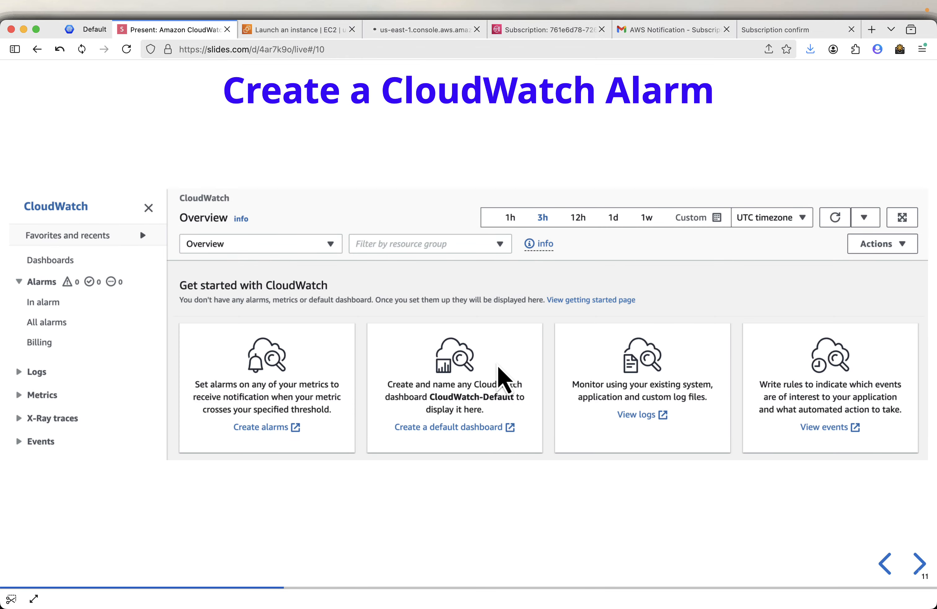
pyautogui.press('Right')
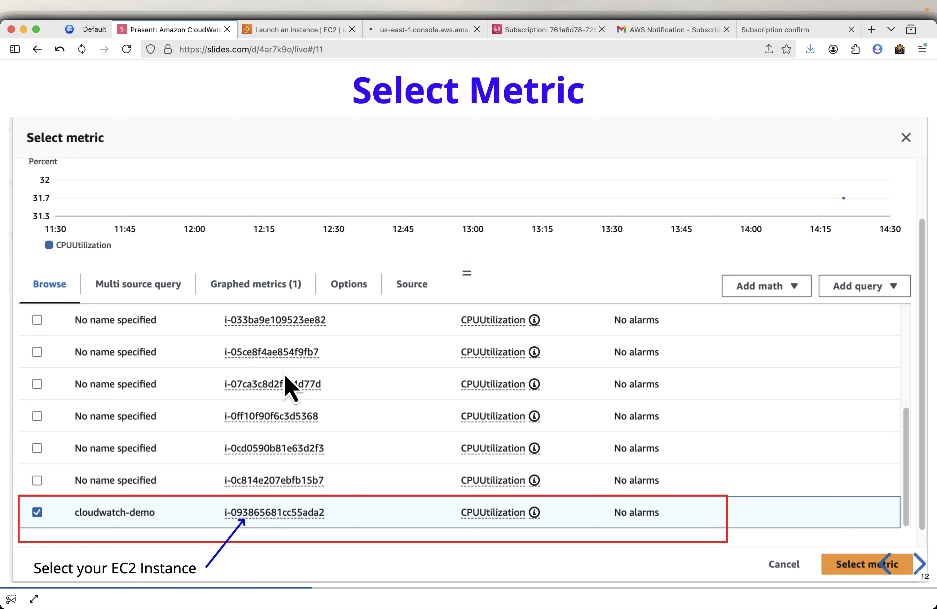
pyautogui.click(413, 29)
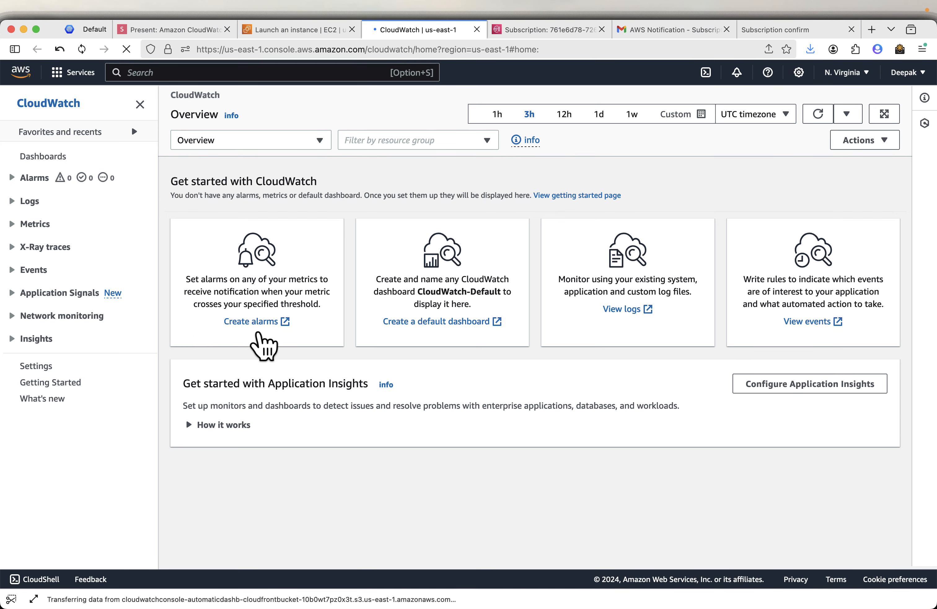
# - Start a new alarm and browse to the EC2 Per-Instance Metrics in the metric picker
pyautogui.click(260, 322)
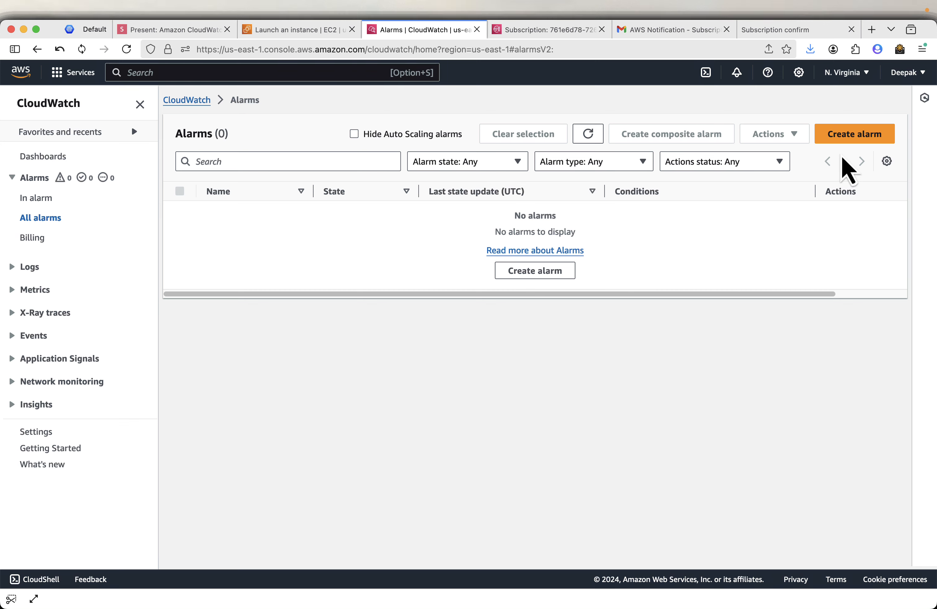
pyautogui.click(847, 136)
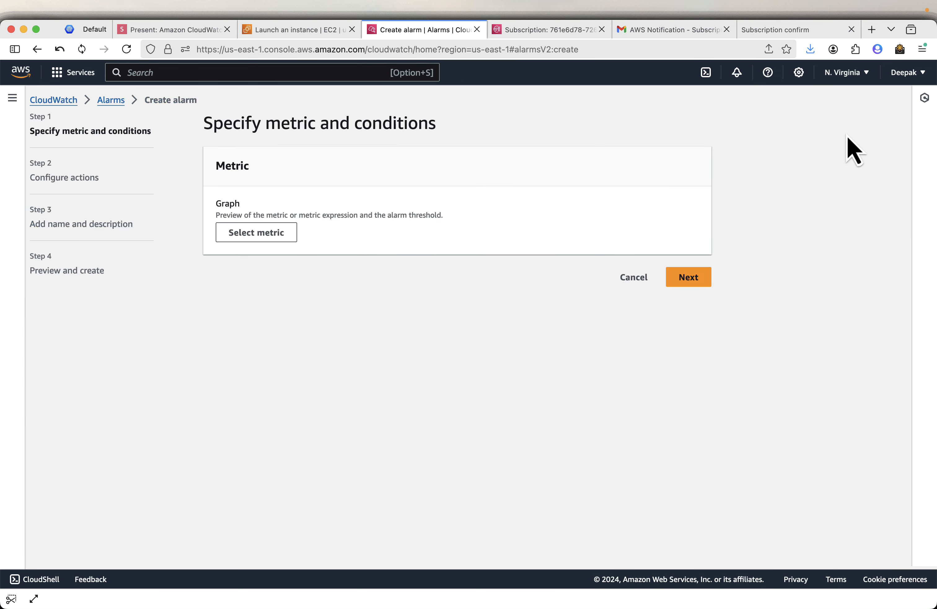
pyautogui.click(269, 237)
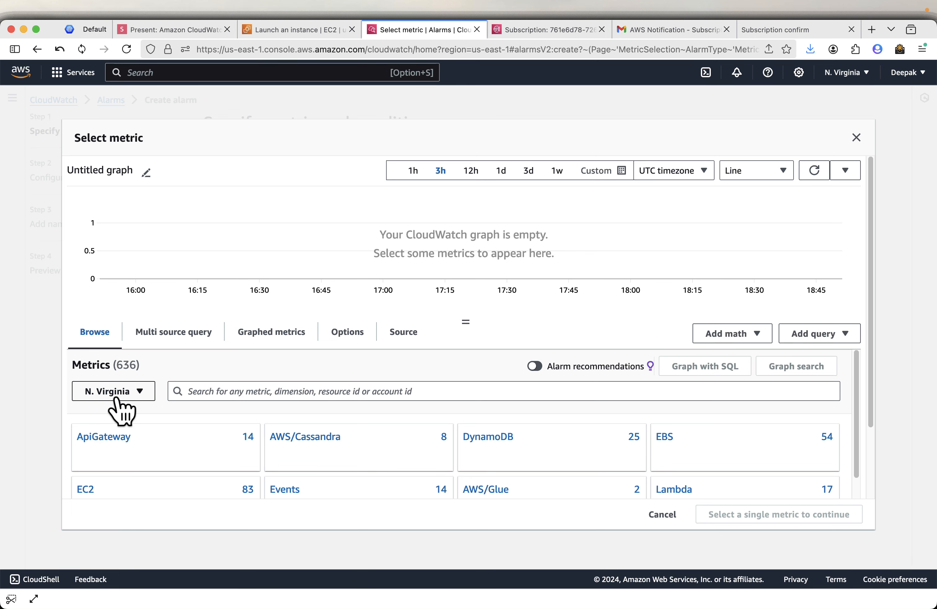
pyautogui.scroll(-1, 175, 453)
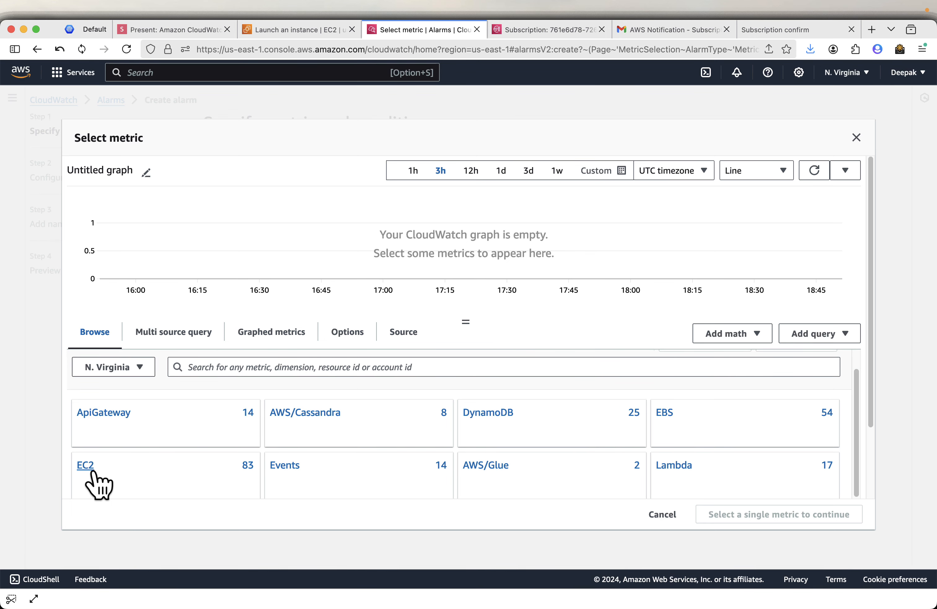
pyautogui.click(85, 466)
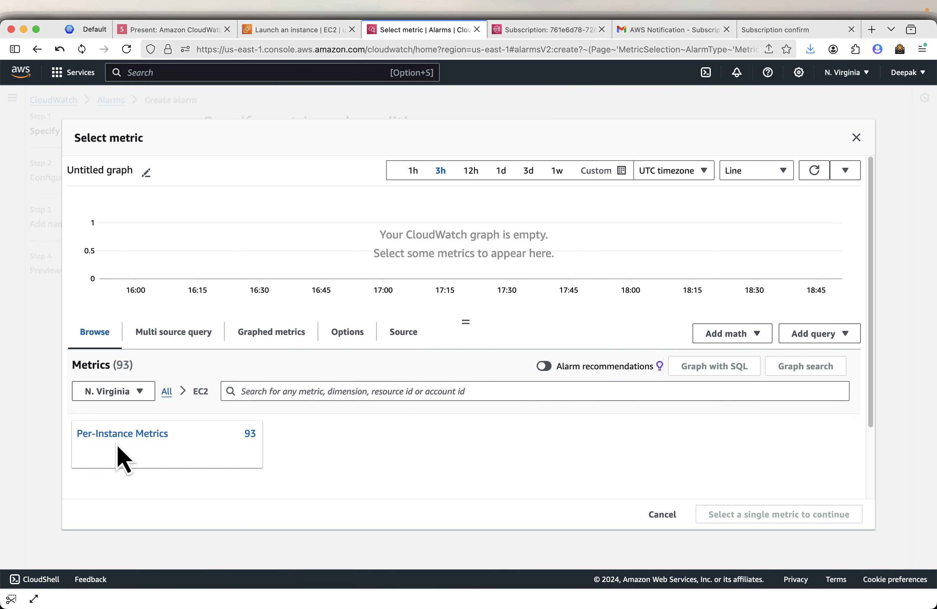
pyautogui.click(122, 433)
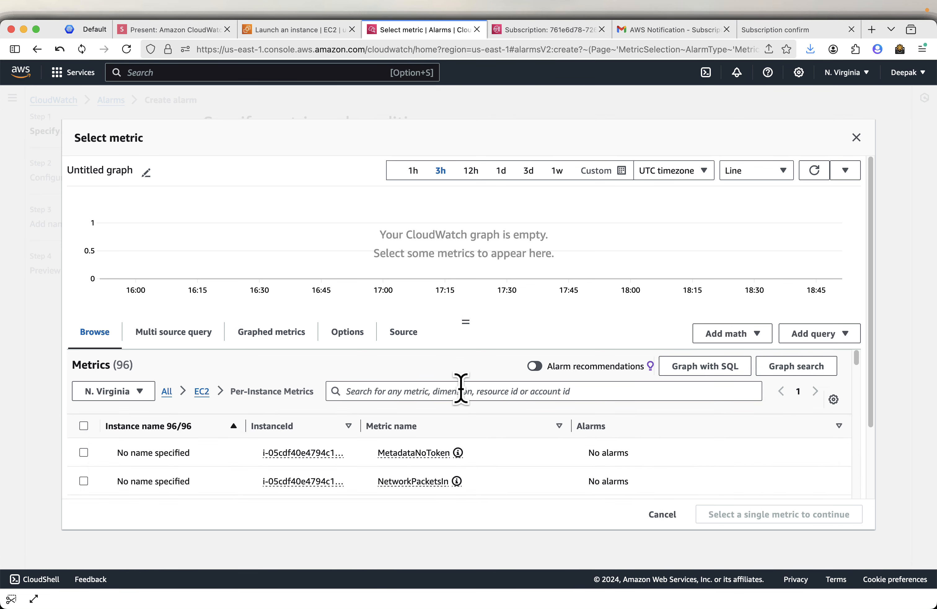
# - Filter the metrics by CPUUtilization from the slide and widen the InstanceId column
pyautogui.click(174, 30)
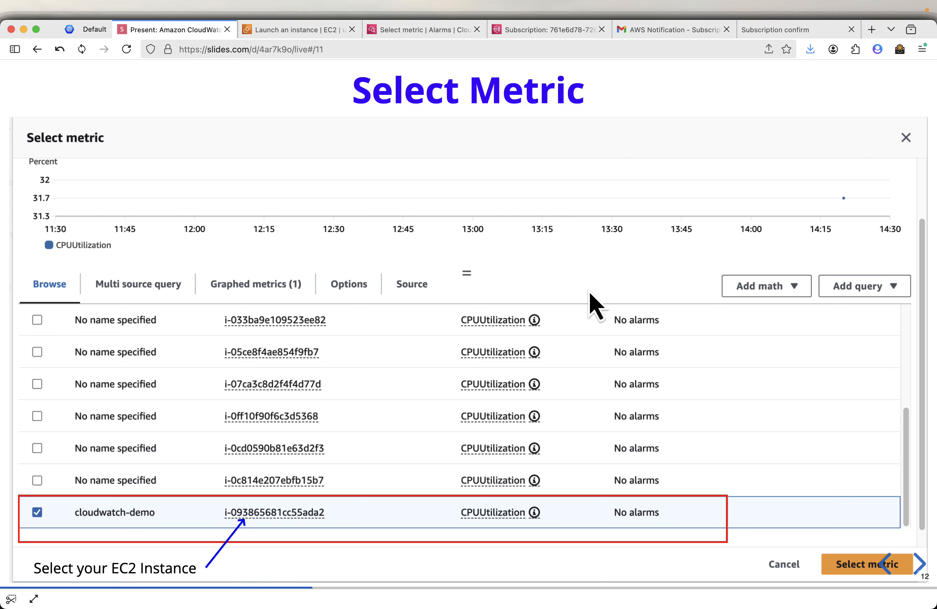
pyautogui.press('super+shift+4')
pyautogui.moveTo(454, 308); pyautogui.dragTo(529, 332)
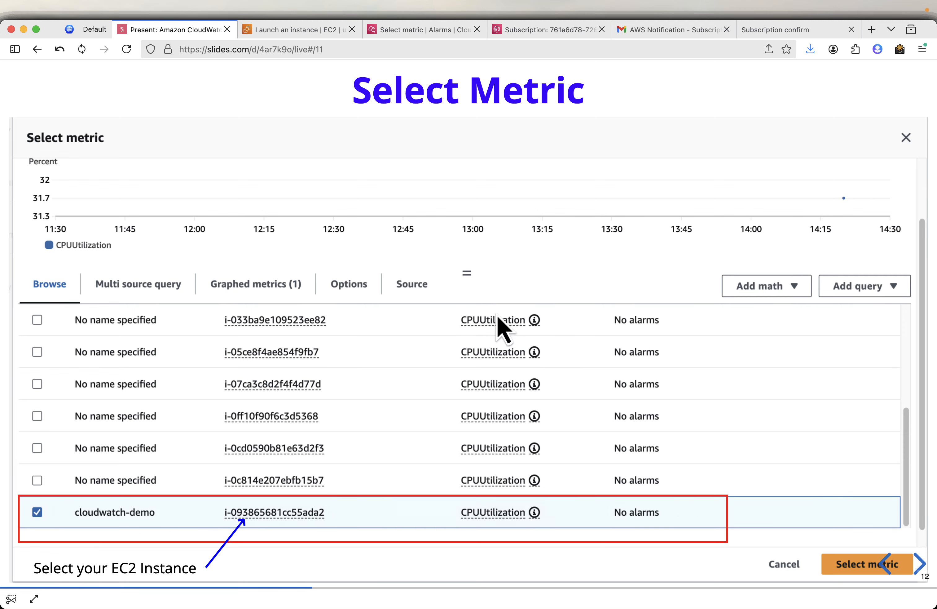
pyautogui.click(421, 30)
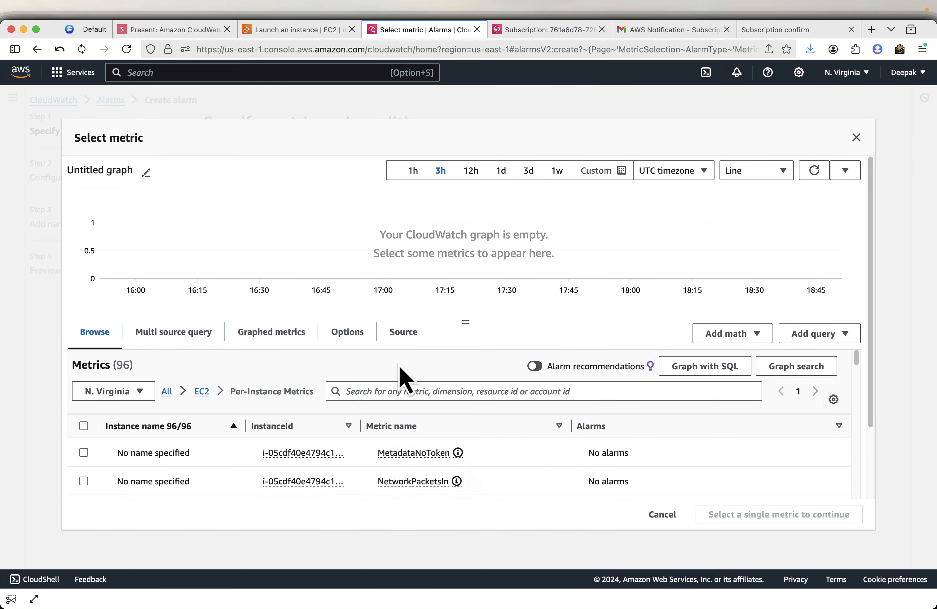
pyautogui.click(379, 390)
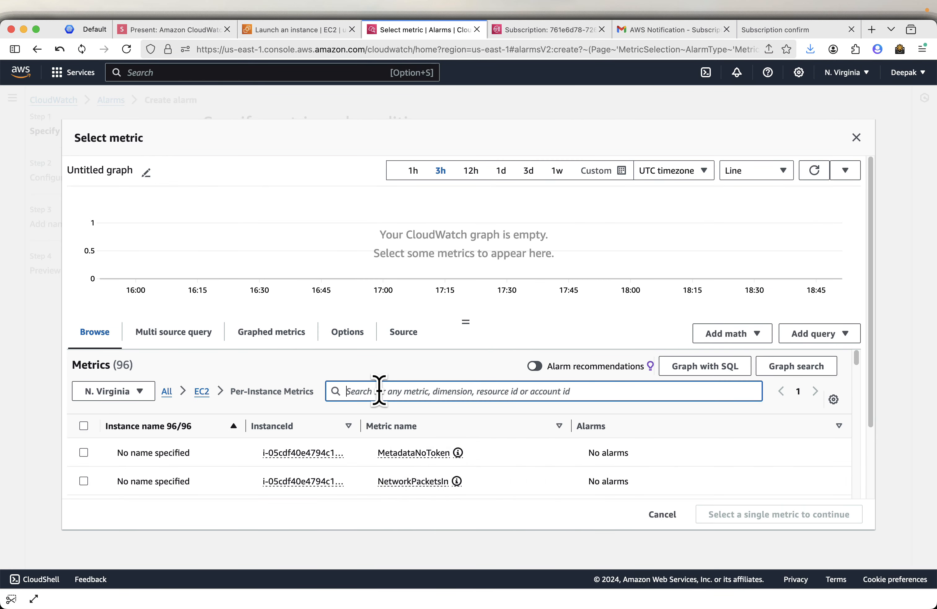
pyautogui.write('CPUUtilization - --')
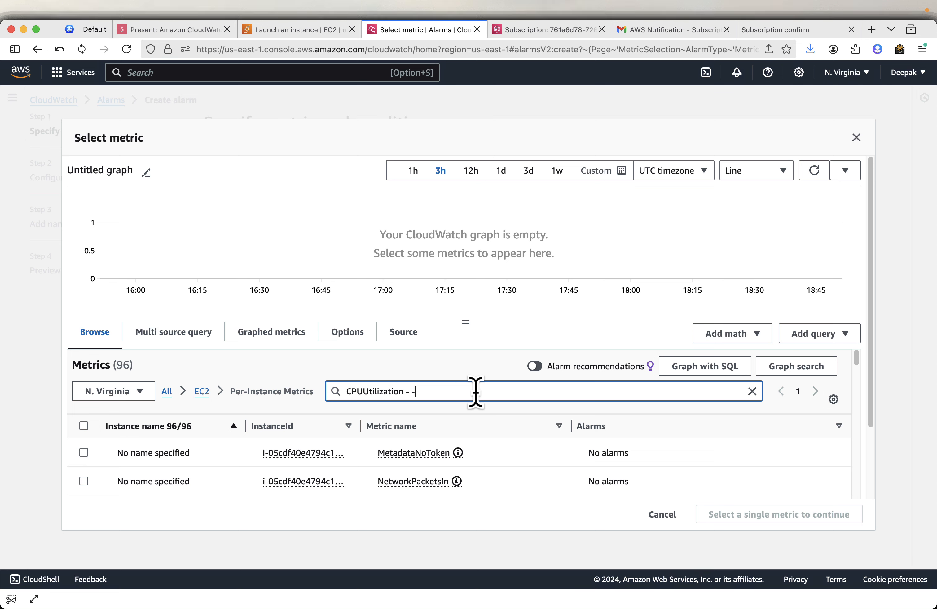
pyautogui.press('Return')
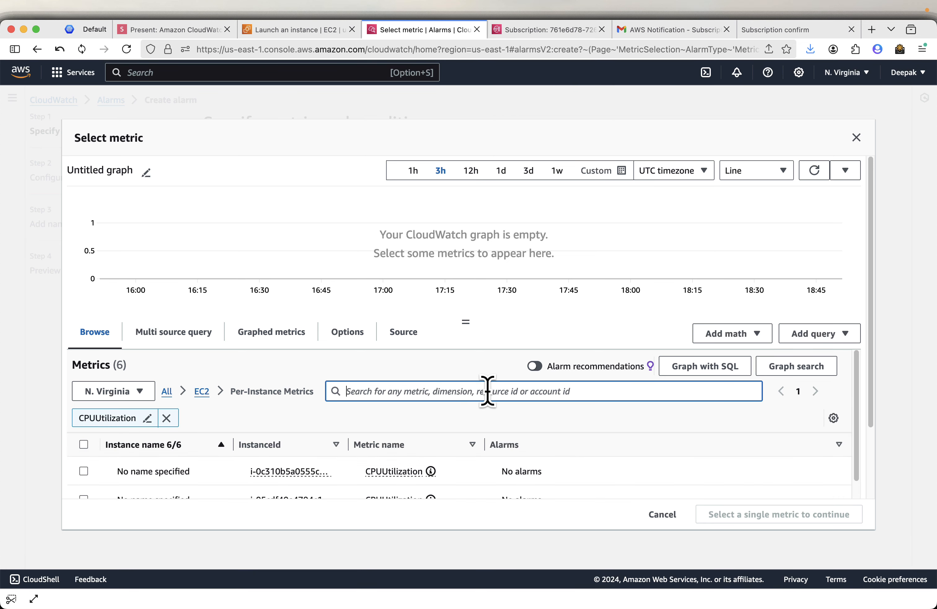
pyautogui.scroll(-3, 487, 392)
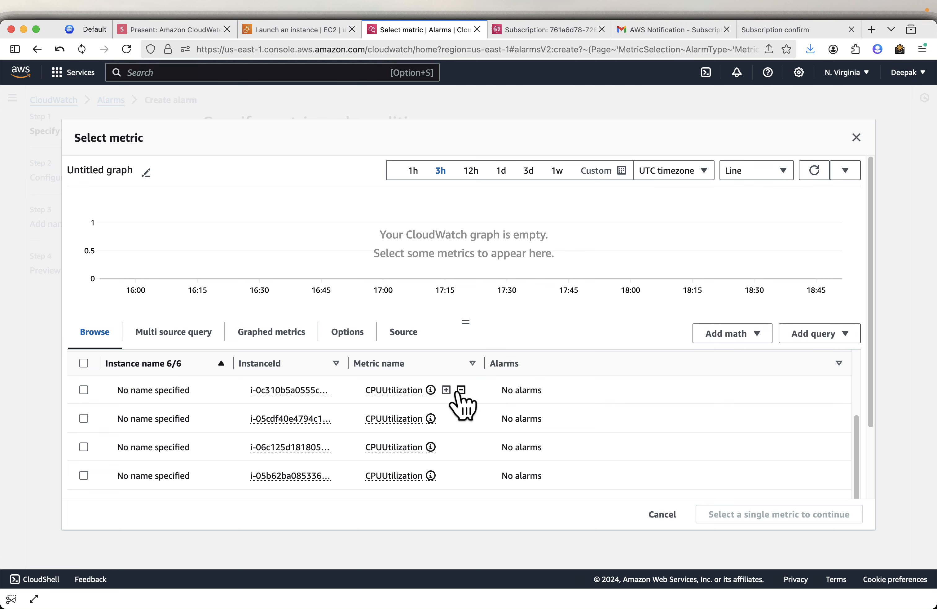
pyautogui.moveTo(349, 363); pyautogui.dragTo(479, 370)
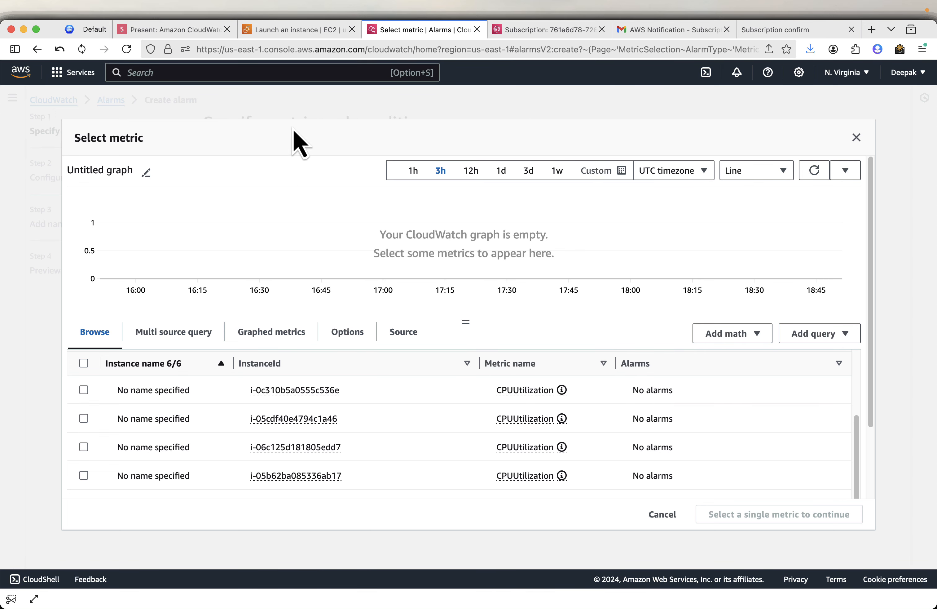
# - Check the cloudwatch-demo instance ID in EC2, then select its CPUUtilization metric for the alarm
pyautogui.click(286, 35)
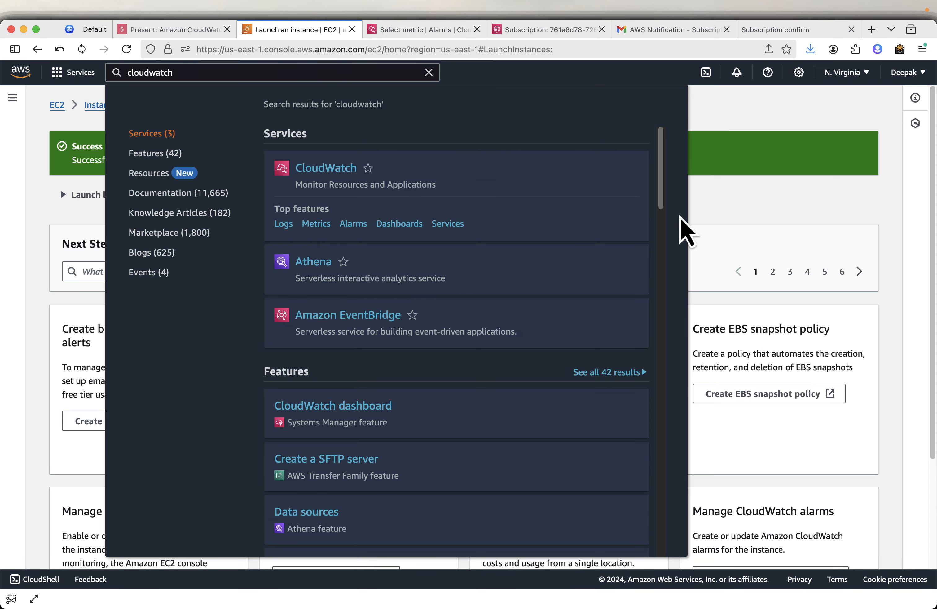
pyautogui.click(775, 225)
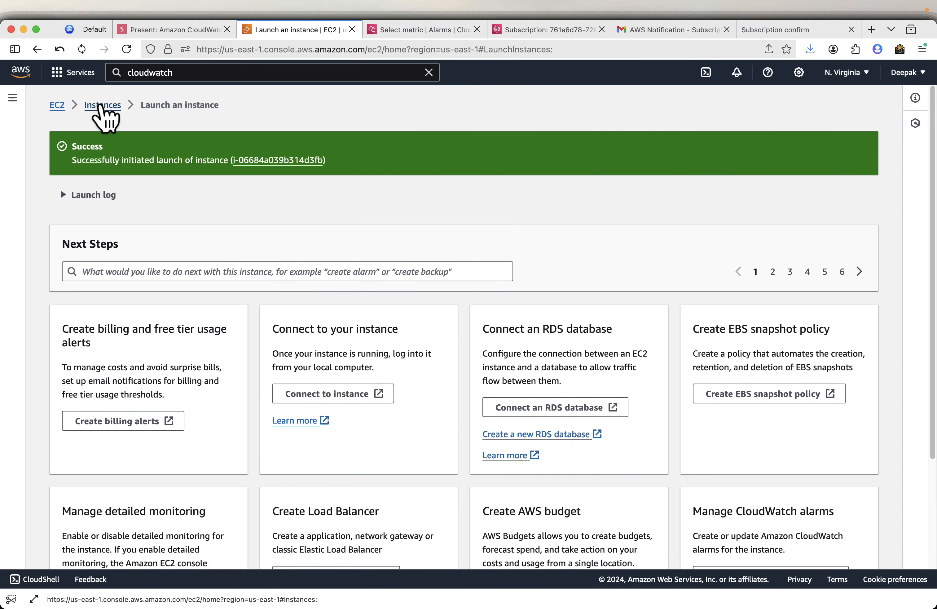
pyautogui.click(102, 105)
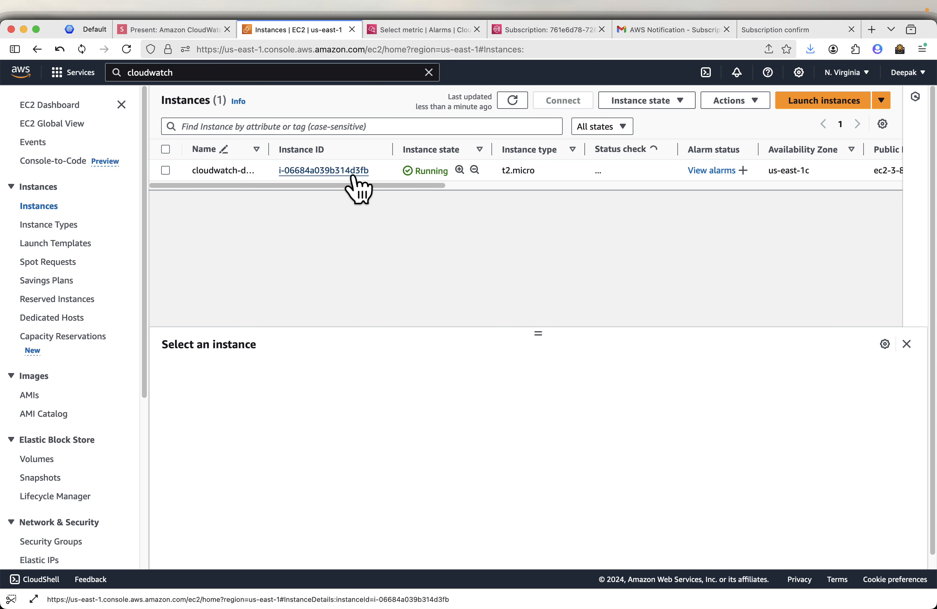
pyautogui.click(425, 34)
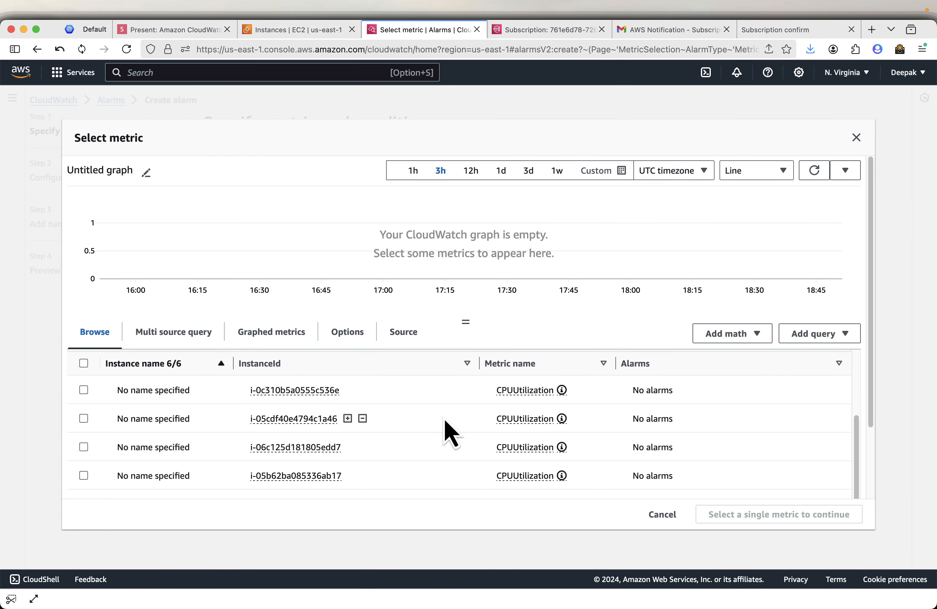
pyautogui.scroll(-3, 402, 433)
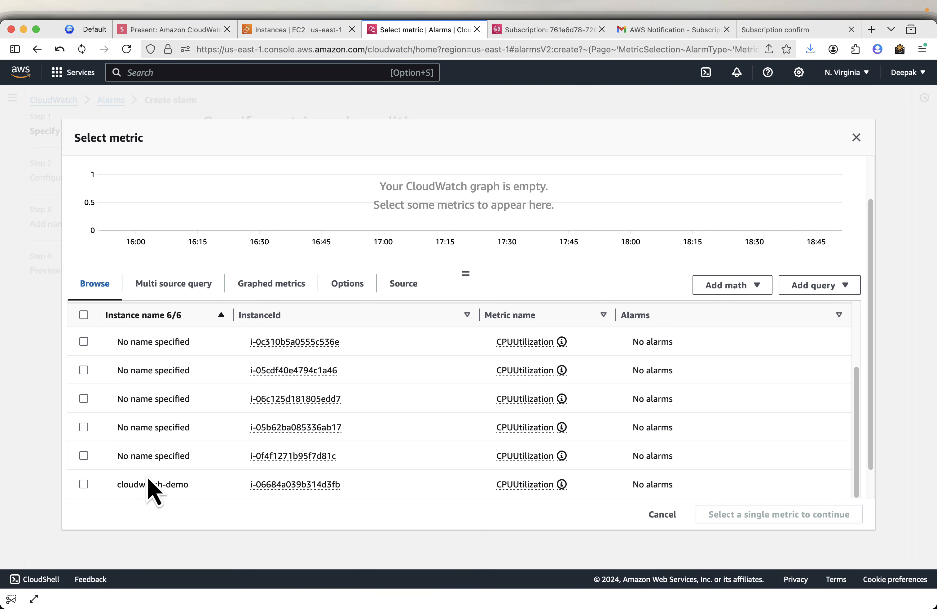
pyautogui.click(84, 484)
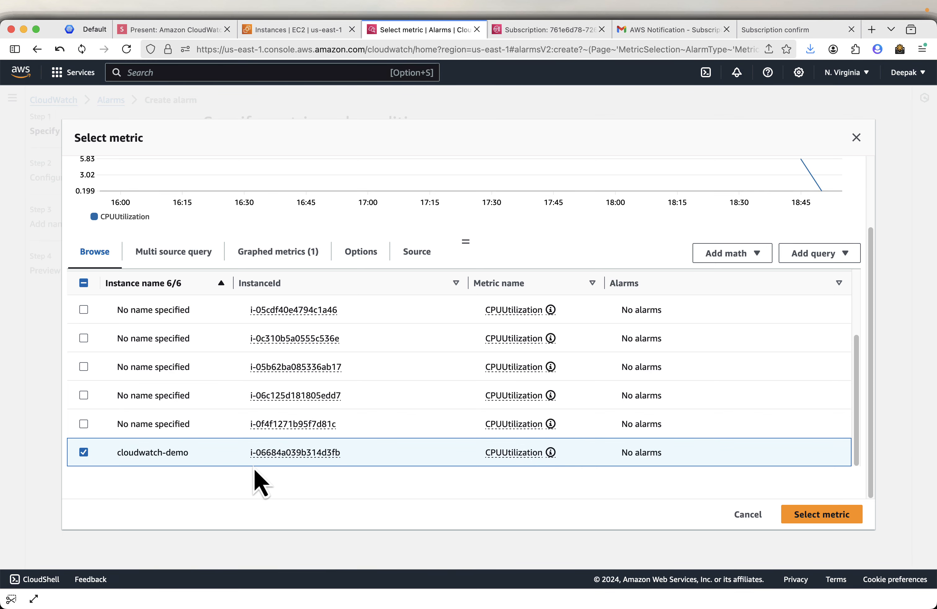
pyautogui.click(829, 514)
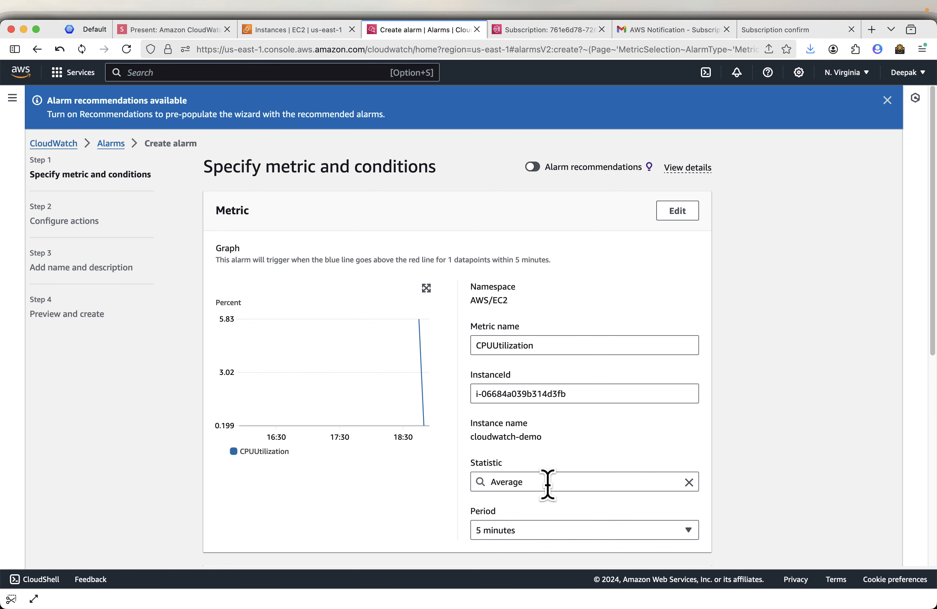
# - Go through the Conditions section with a static CPUUtilization greater-than-70 threshold, down to Next
pyautogui.scroll(-3, 548, 485)
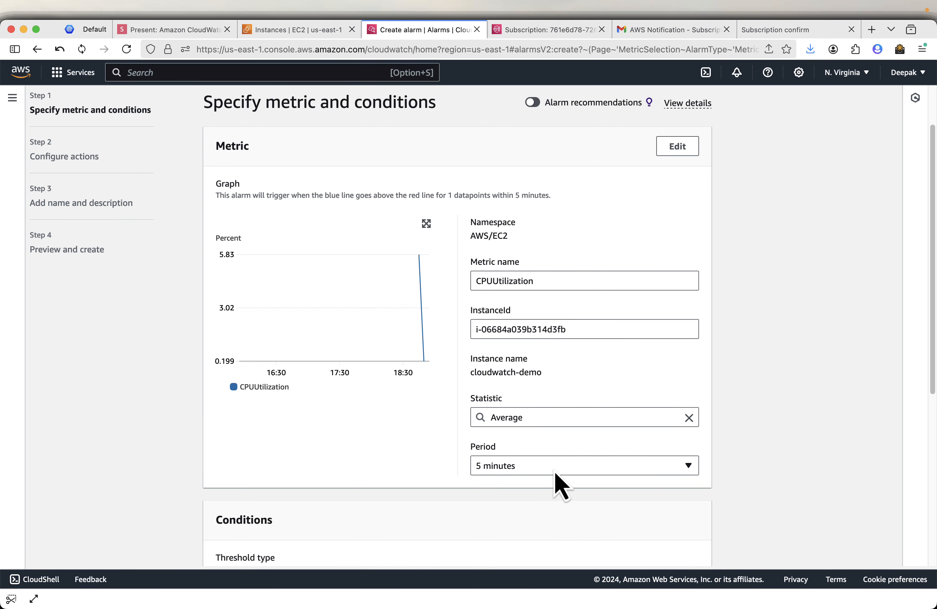
pyautogui.scroll(-9, 553, 470)
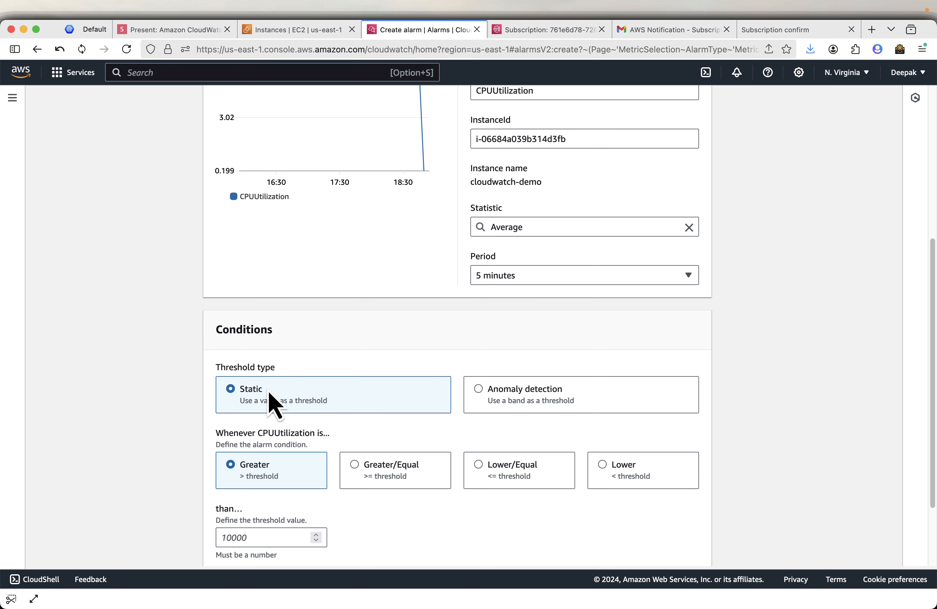
pyautogui.scroll(-1, 272, 510)
pyautogui.scroll(-1, 268, 503)
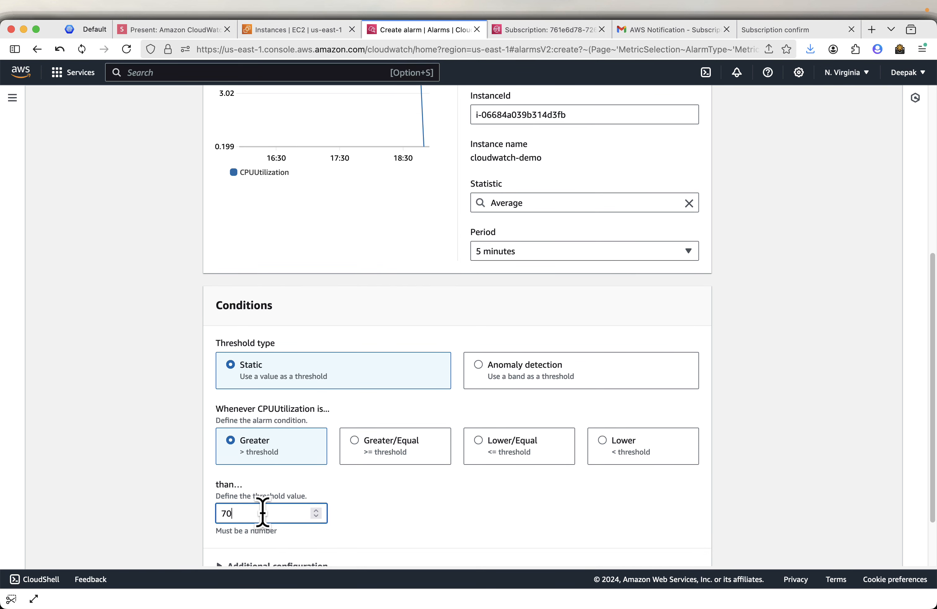
pyautogui.scroll(-2, 482, 513)
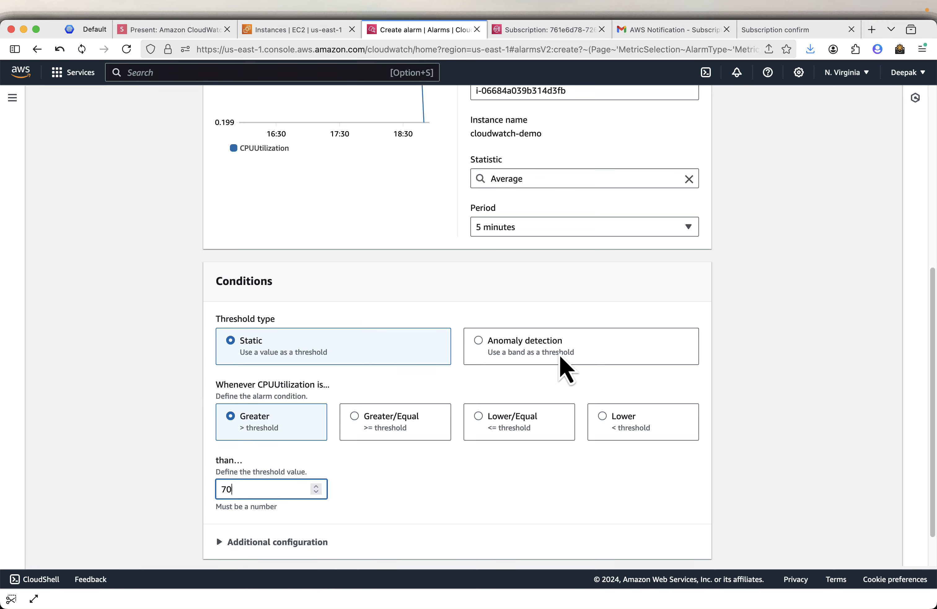
pyautogui.scroll(-3, 561, 366)
pyautogui.scroll(10, 561, 366)
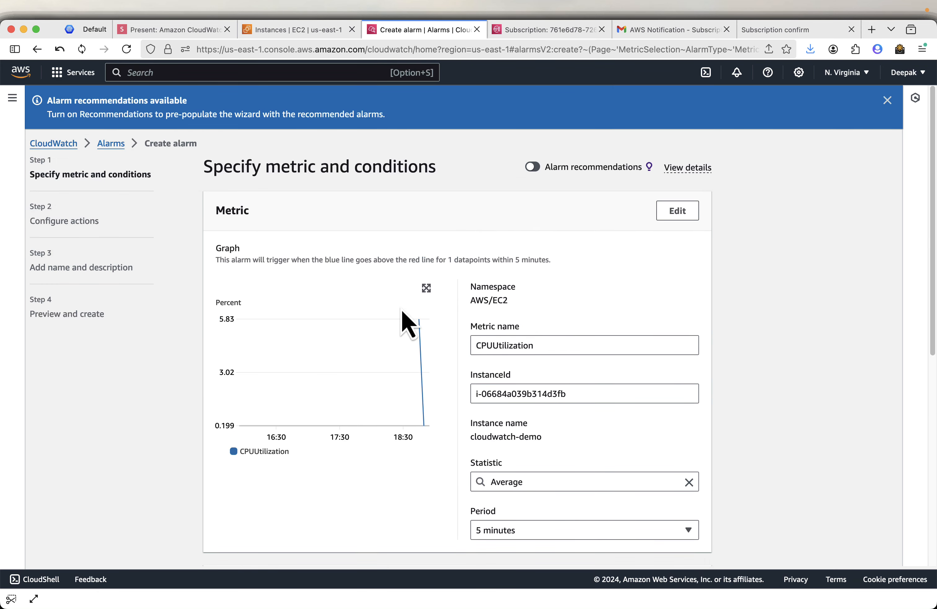
pyautogui.scroll(-1, 537, 235)
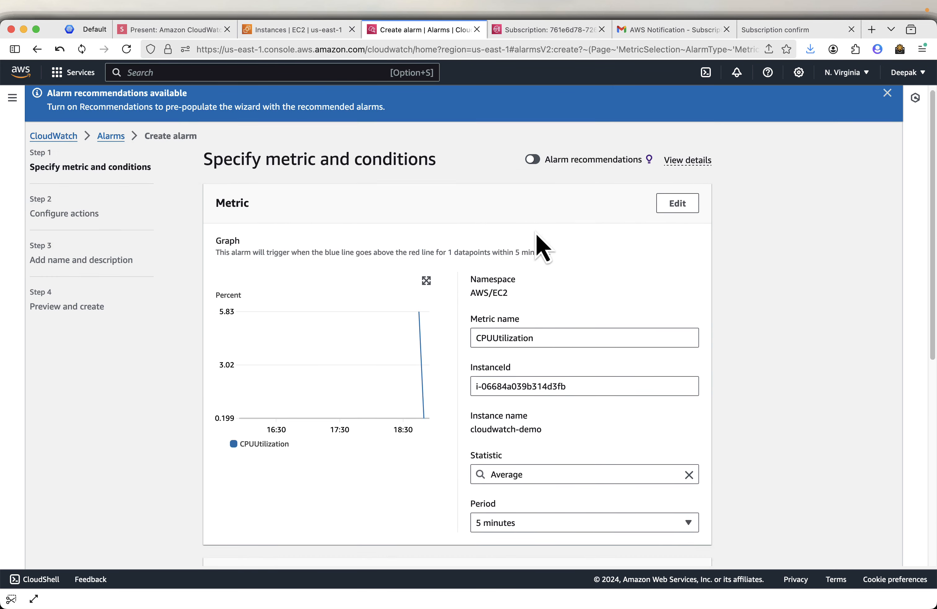
pyautogui.scroll(-10, 543, 247)
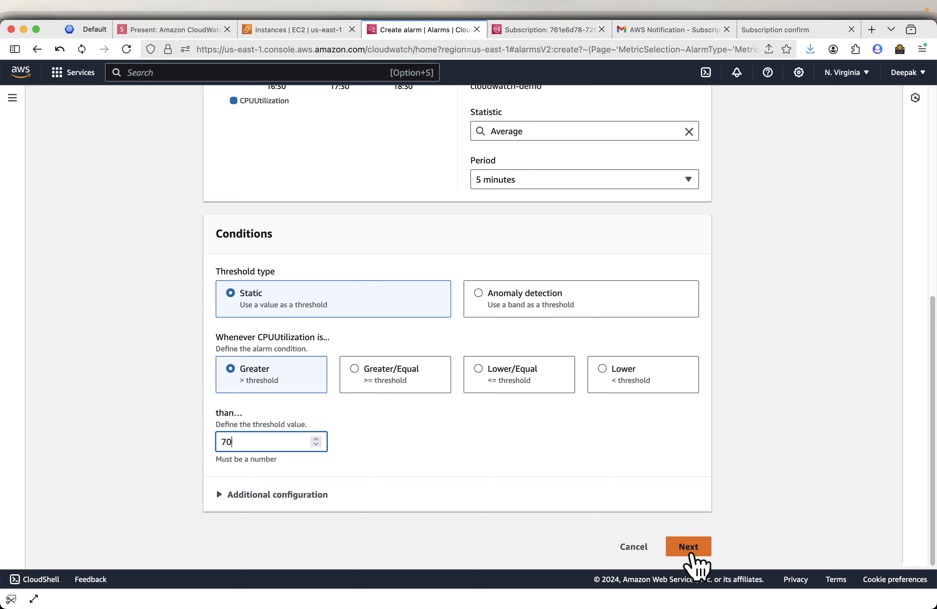
# - Send In-alarm notifications to the EC2-CPU-Alarm SNS topic and continue to the naming step
pyautogui.click(692, 554)
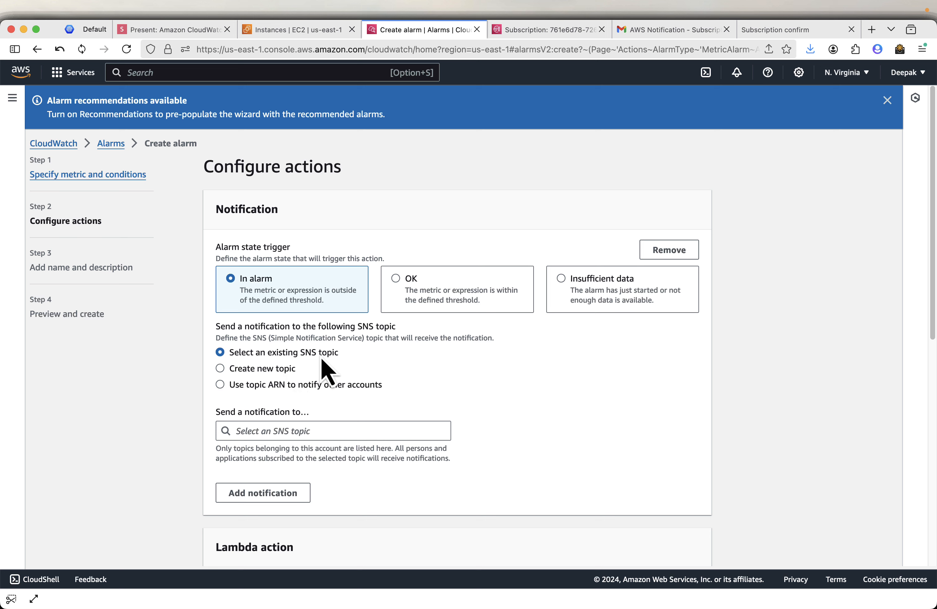
pyautogui.click(308, 431)
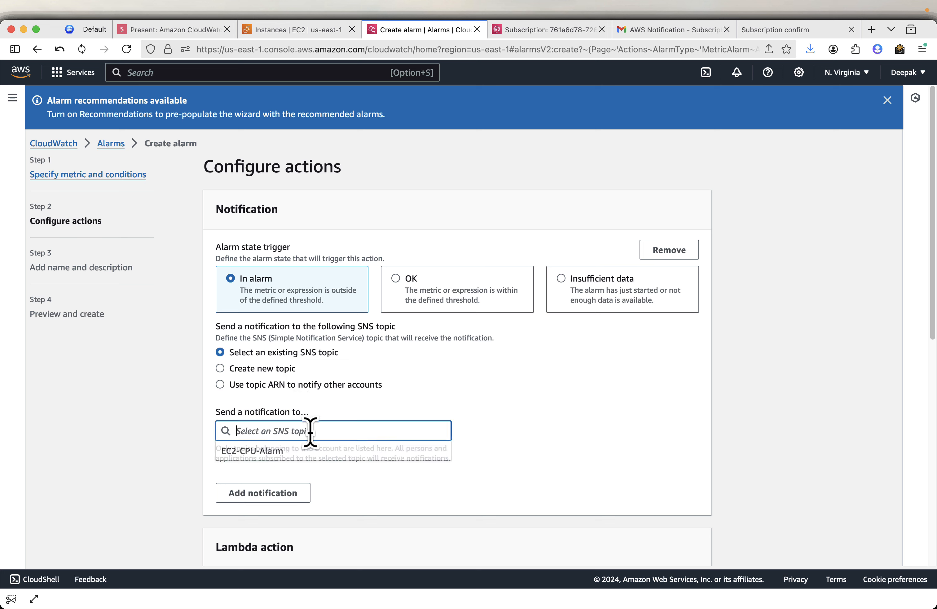
pyautogui.click(270, 452)
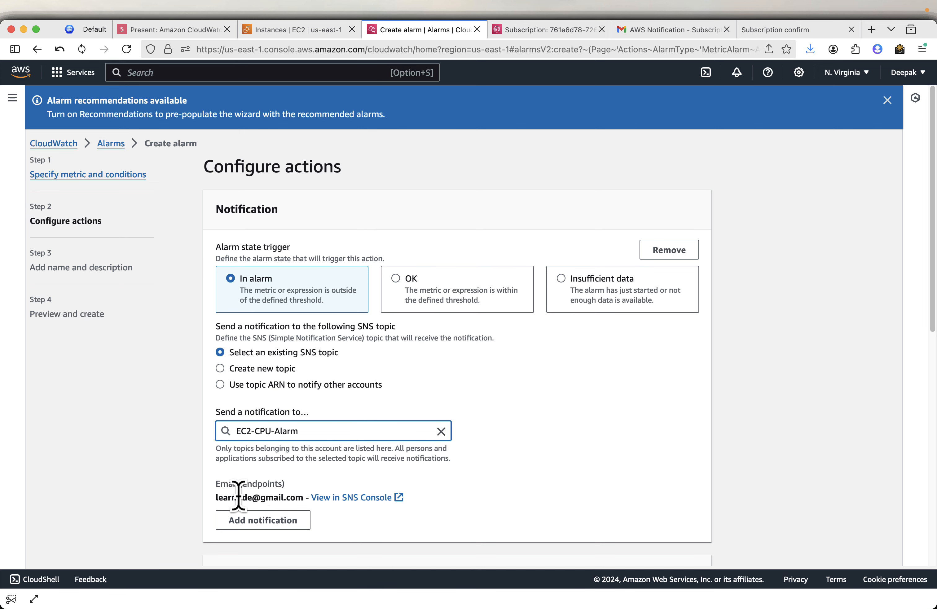
pyautogui.scroll(-10, 658, 452)
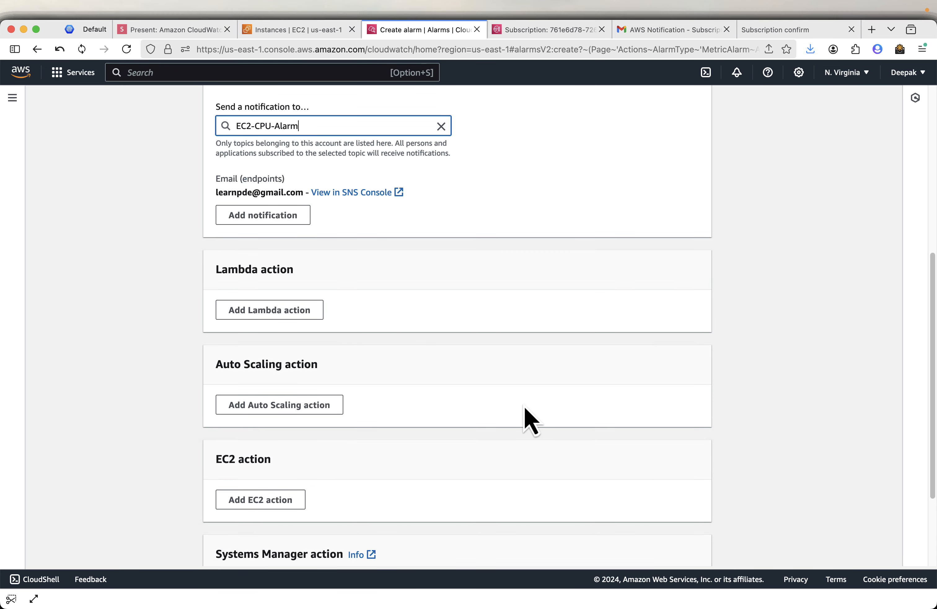
pyautogui.scroll(-4, 554, 312)
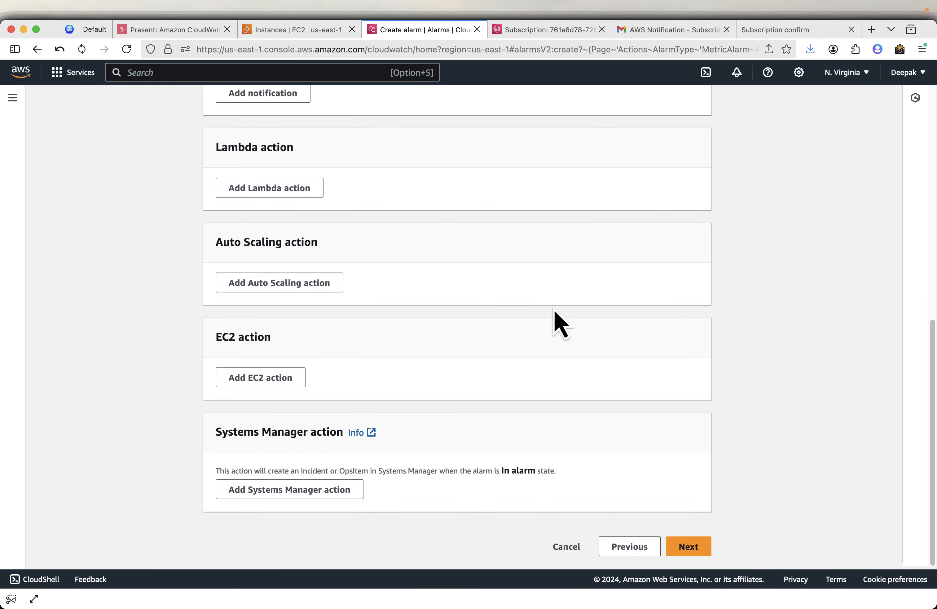
pyautogui.click(695, 552)
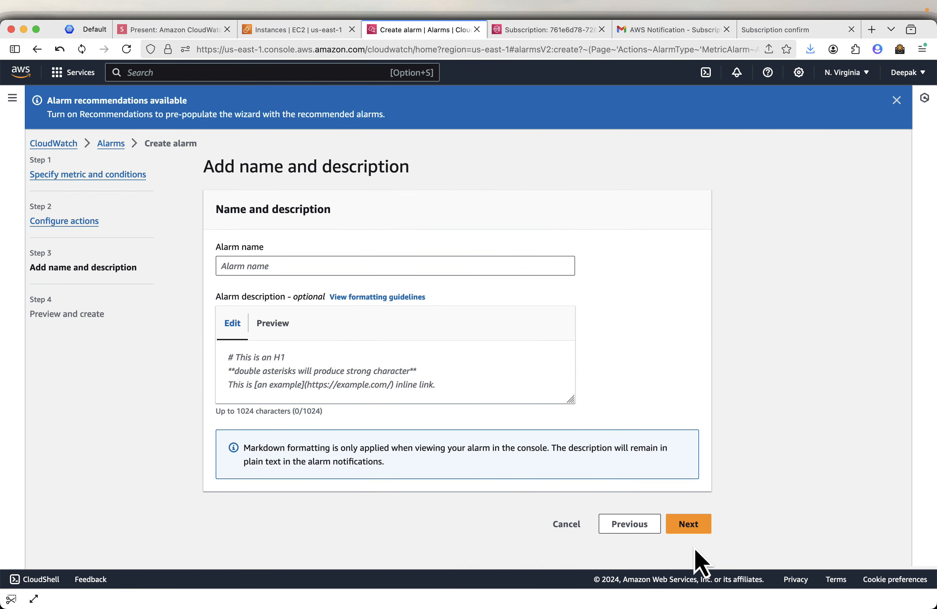
# - Step the slides through conditions, notification and other actions, copying the name 'High CPU Utilization Alert'
pyautogui.click(278, 257)
pyautogui.click(183, 31)
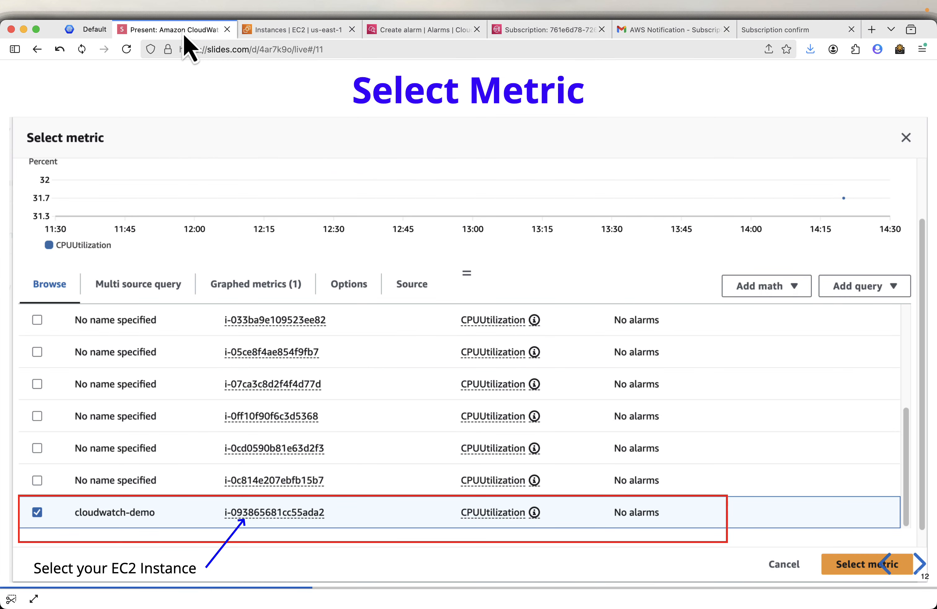
pyautogui.press('Right')
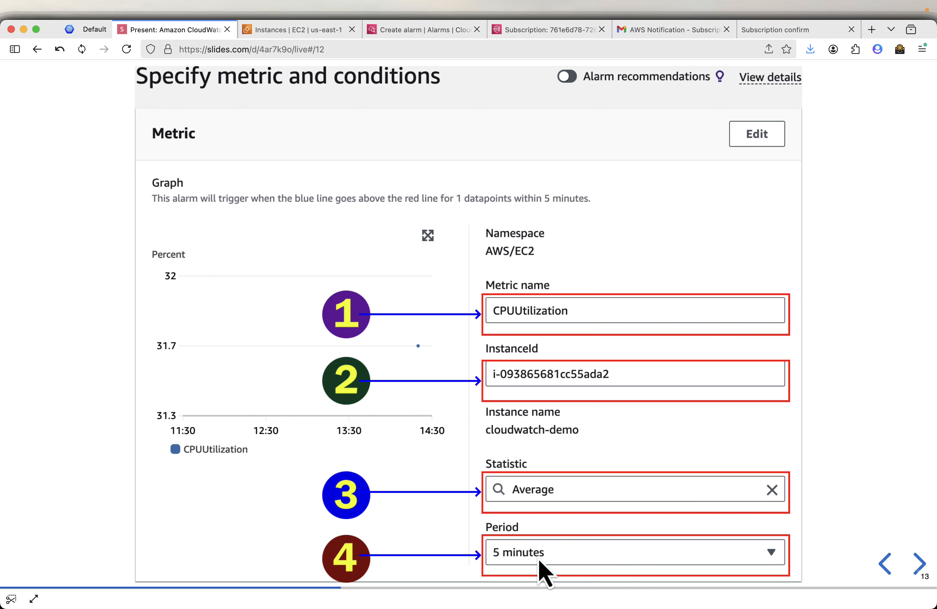
pyautogui.press('Right')
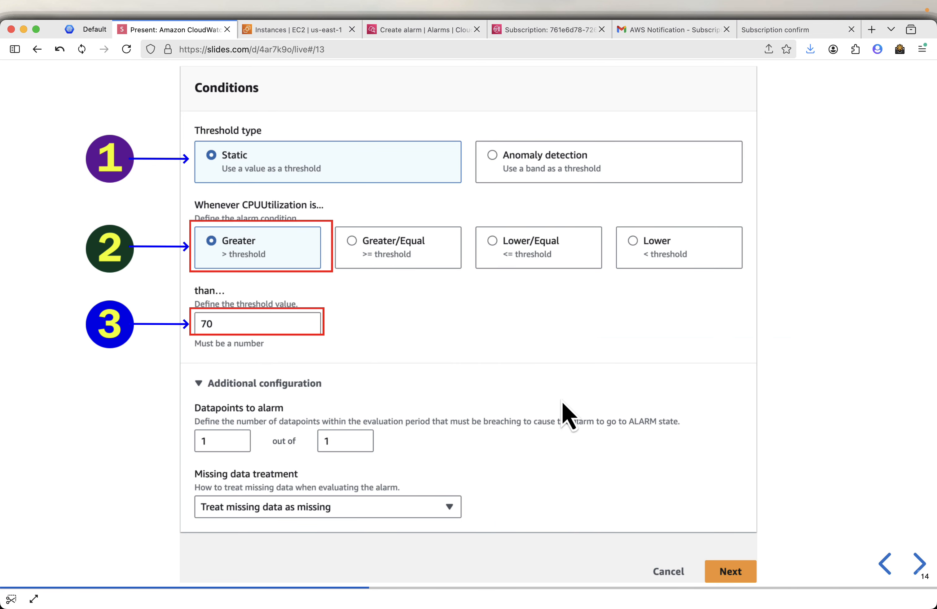
pyautogui.press('Right')
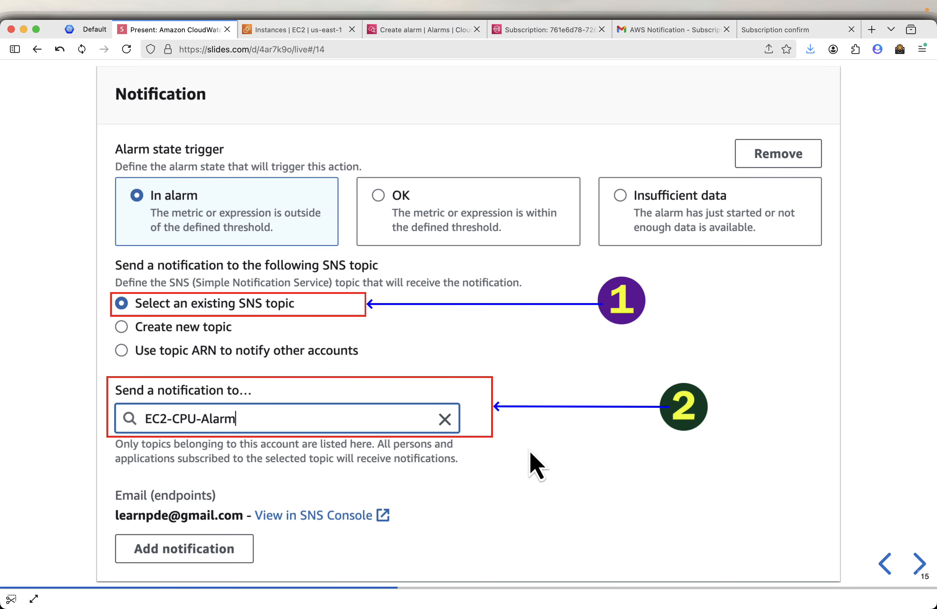
pyautogui.press('Right')
pyautogui.press('Right')
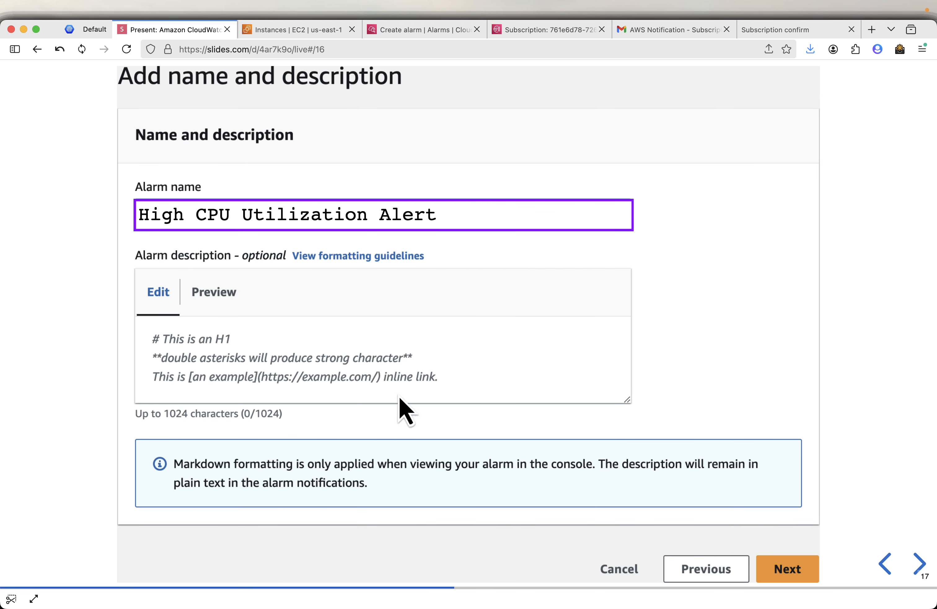
pyautogui.moveTo(428, 241)
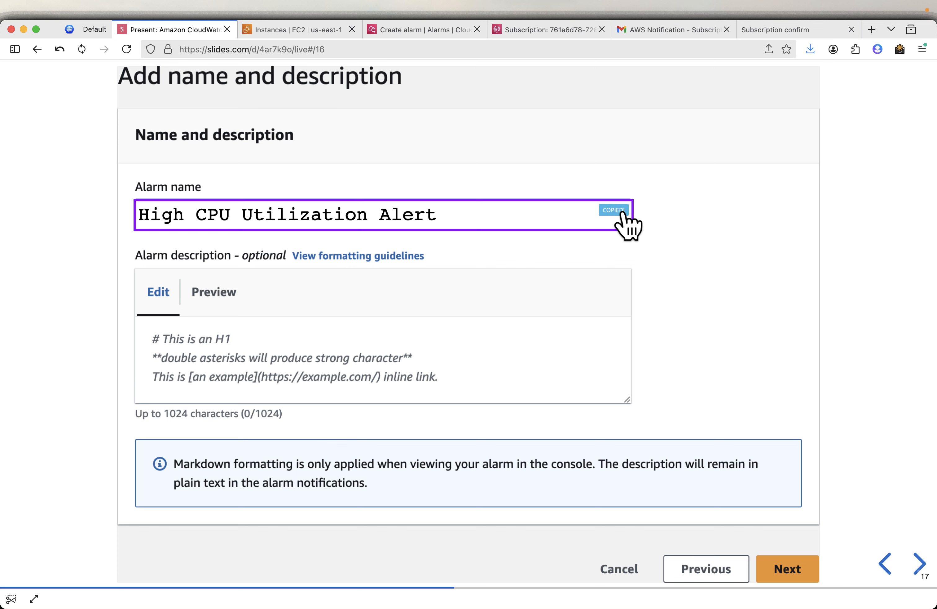
pyautogui.click(420, 31)
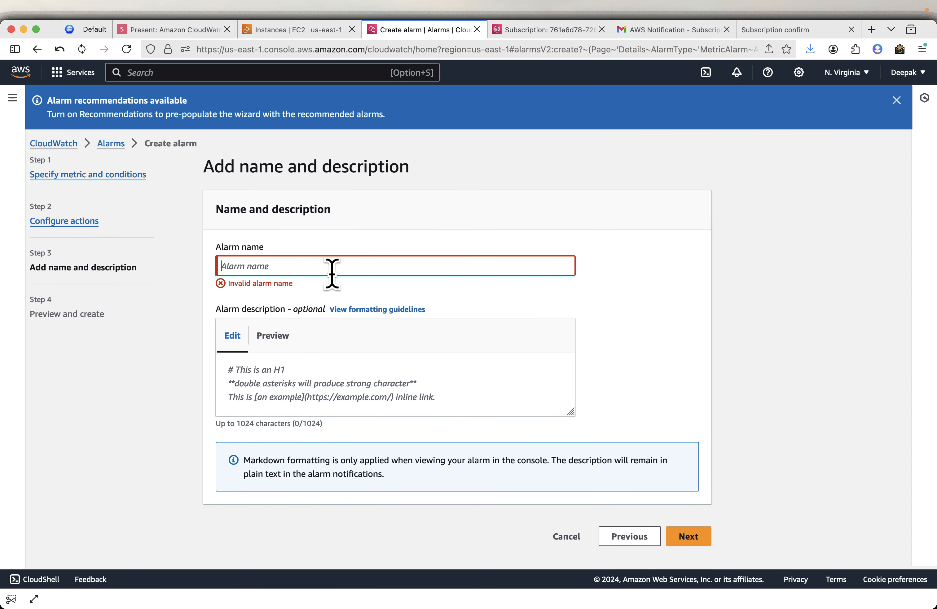
# - Name the alarm 'High CPU Utilization Alert', review the preview, and create it
pyautogui.press('super+v')
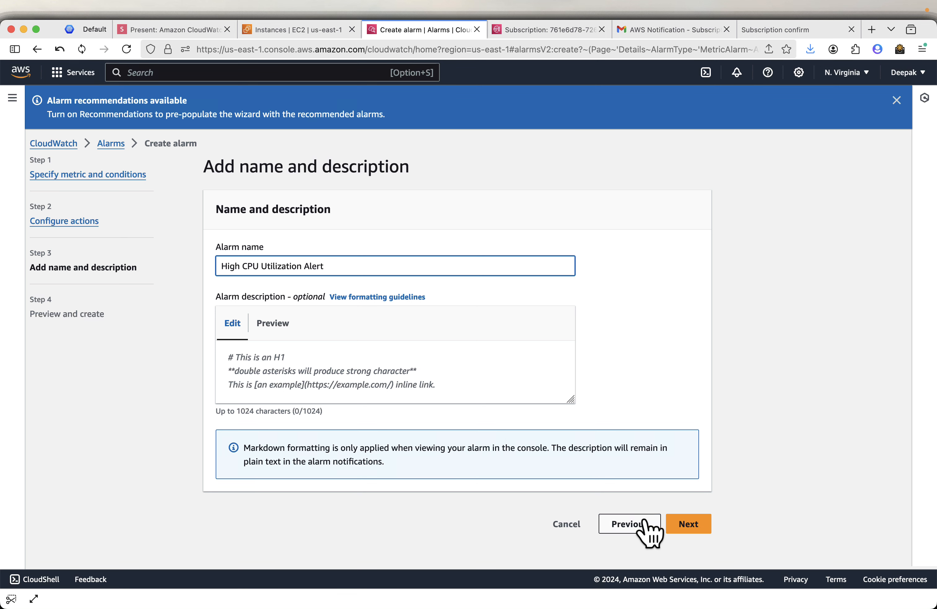
pyautogui.click(688, 533)
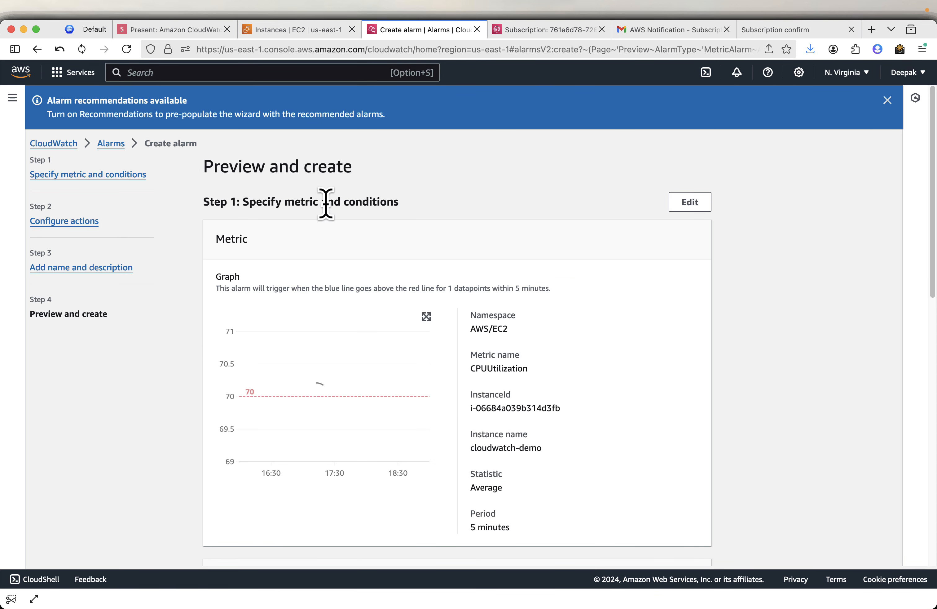
pyautogui.scroll(-1, 513, 220)
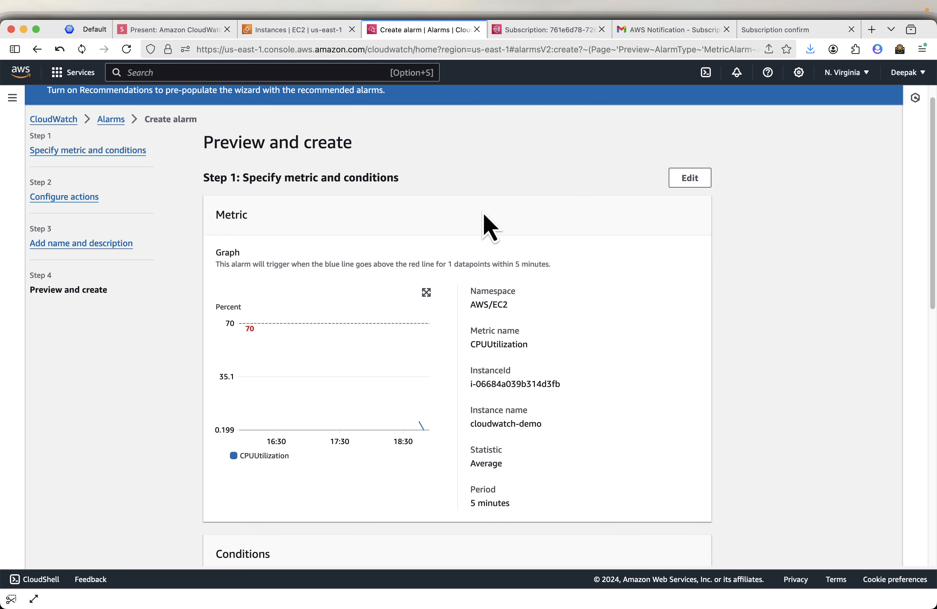
pyautogui.scroll(-5, 529, 229)
pyautogui.scroll(-12, 528, 224)
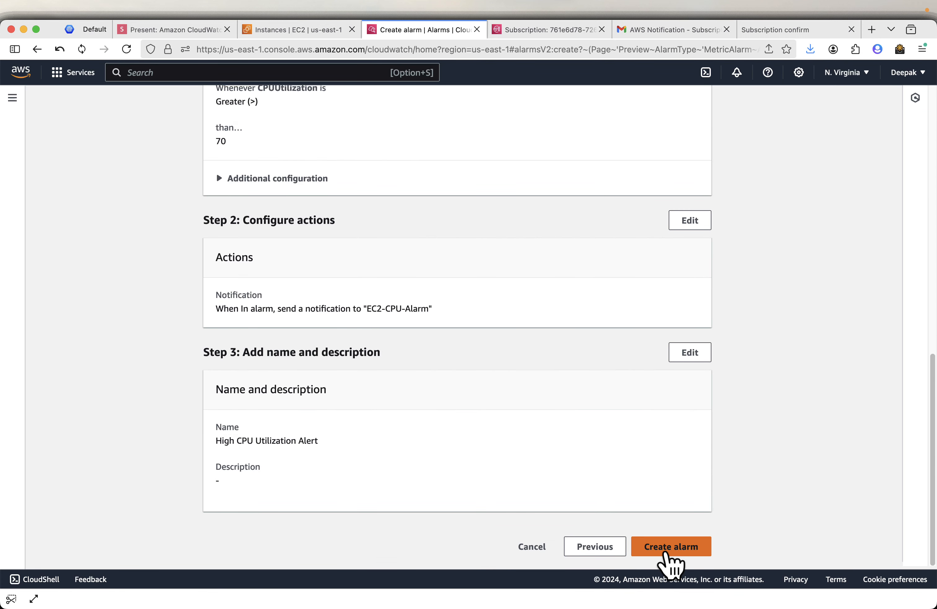
pyautogui.click(671, 546)
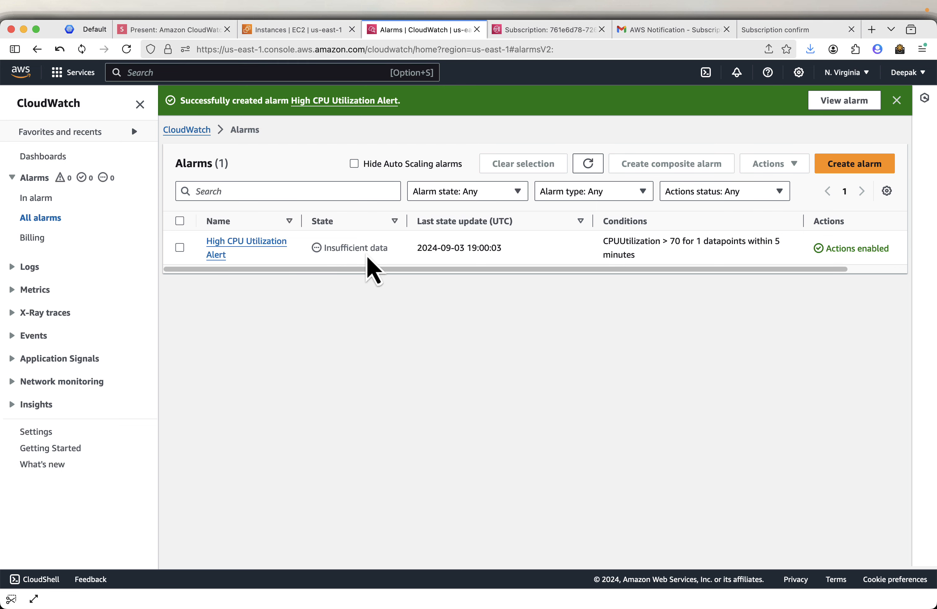
# - Advance the slides through Preview and create, conditions/actions review, and name/description review
pyautogui.click(186, 31)
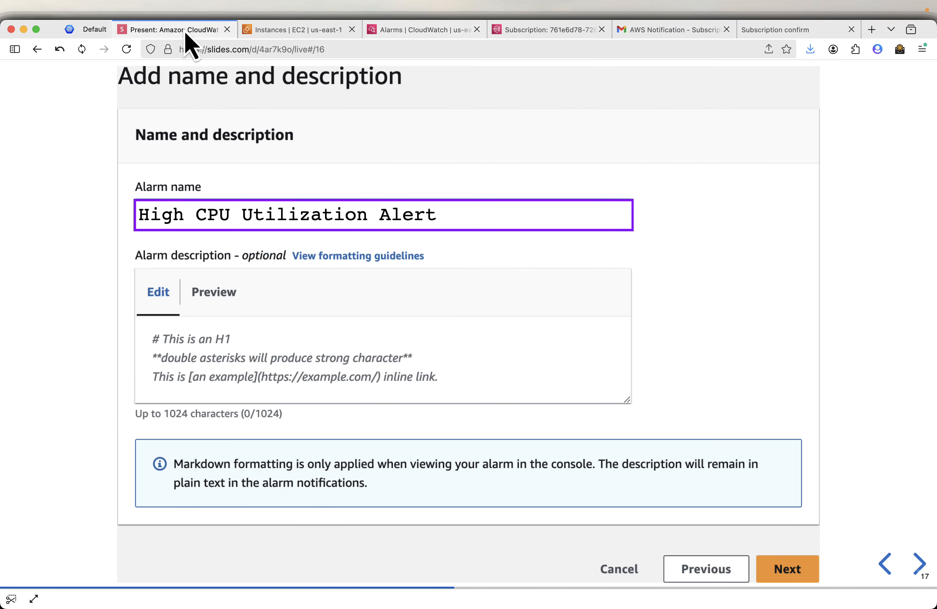
pyautogui.press('Right')
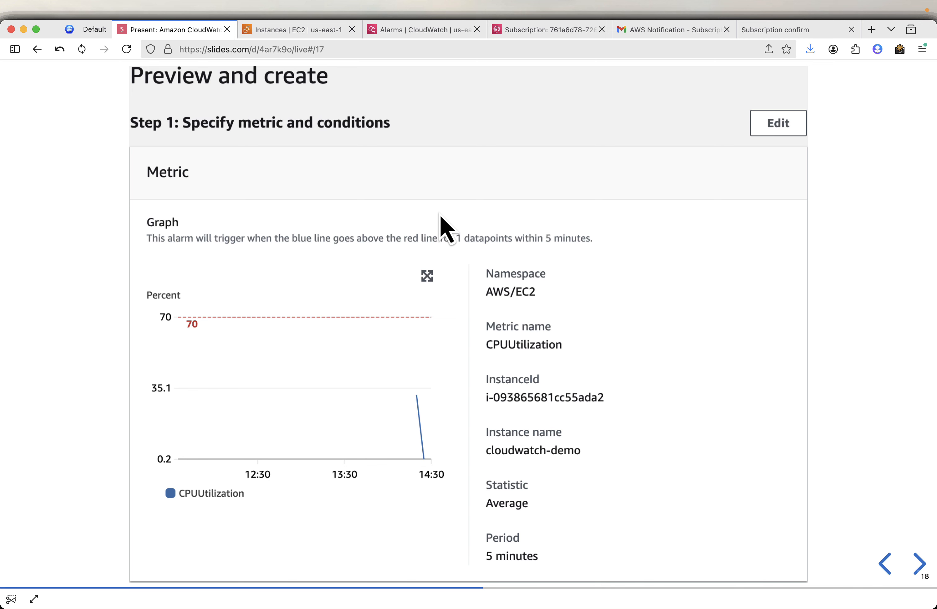
pyautogui.press('Right')
pyautogui.press('Right')
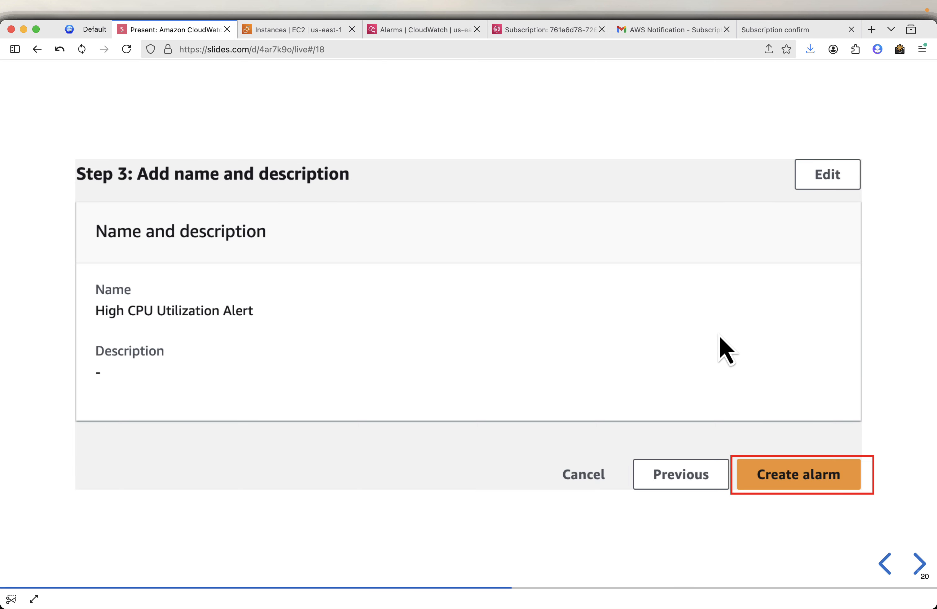
pyautogui.press('Right')
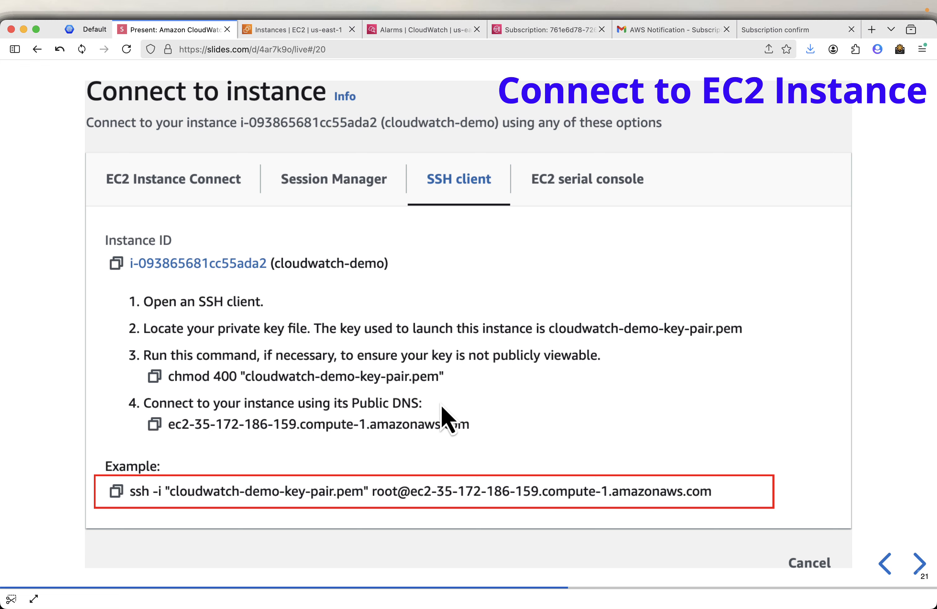
# - Select the cloudwatch-demo instance and copy its example SSH client connection command
pyautogui.click(269, 30)
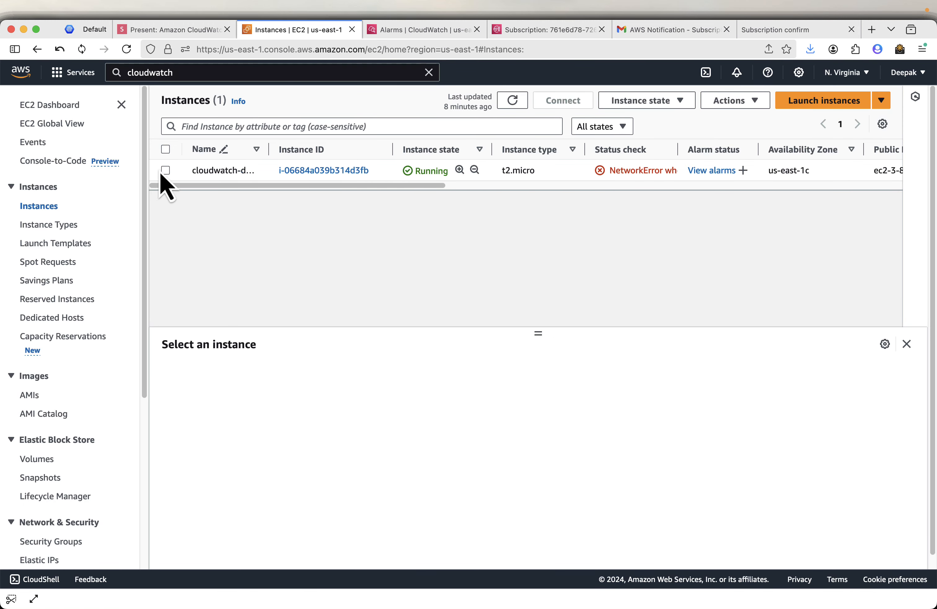
pyautogui.click(514, 105)
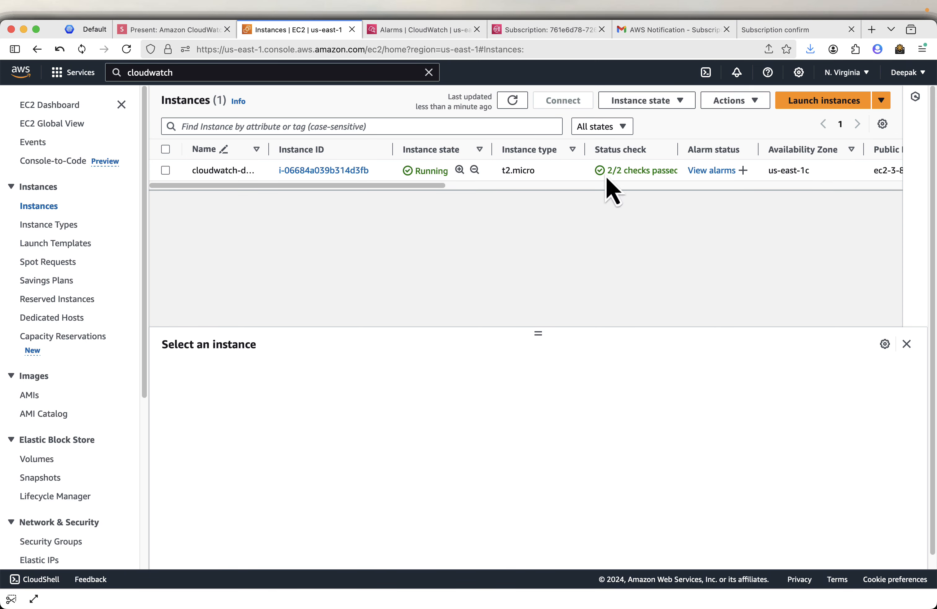
pyautogui.click(168, 177)
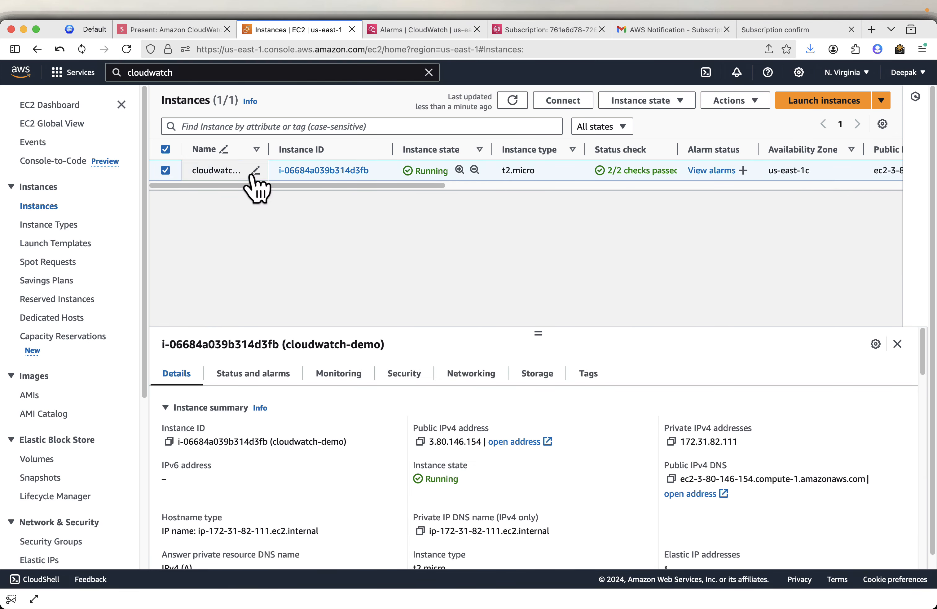
pyautogui.click(572, 103)
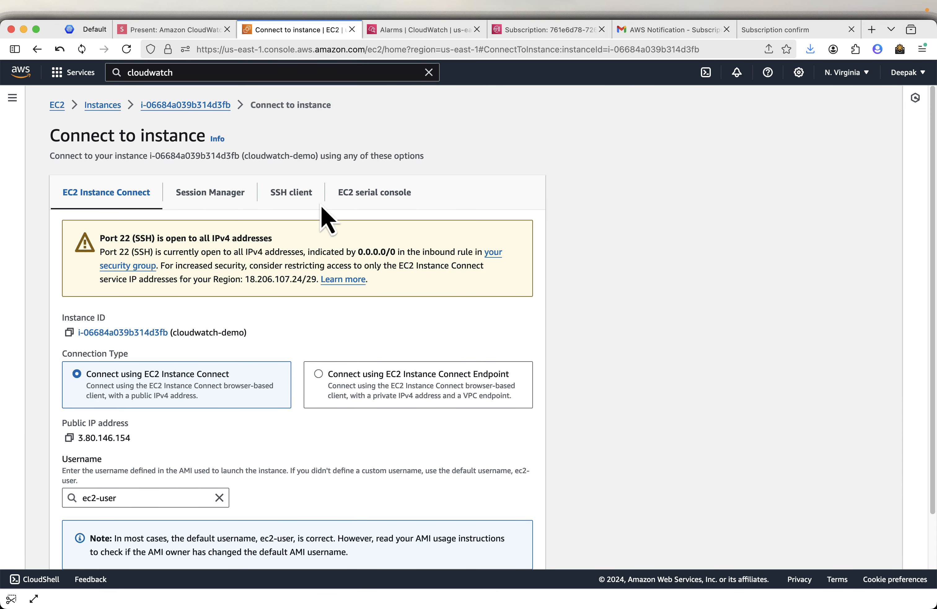
pyautogui.click(297, 197)
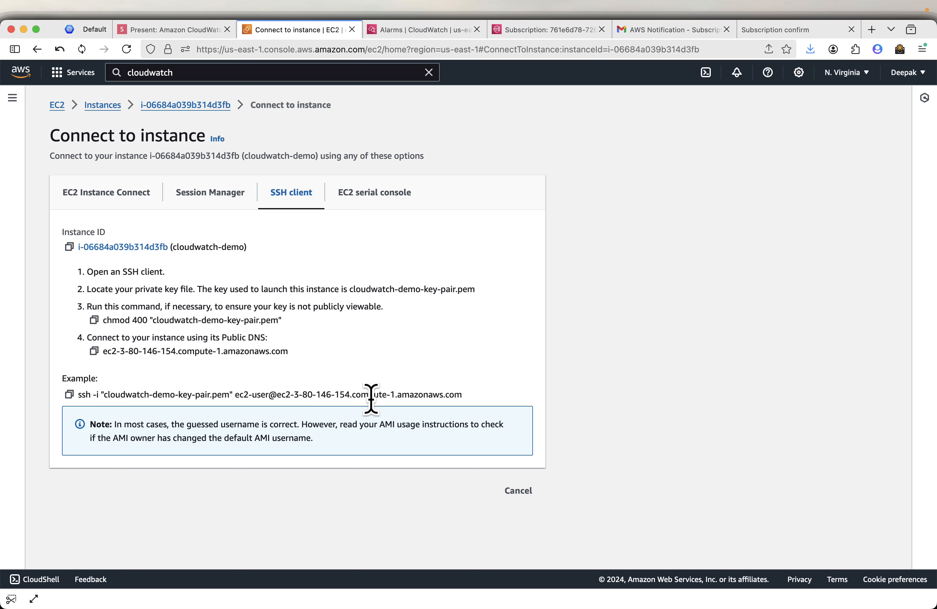
pyautogui.click(69, 394)
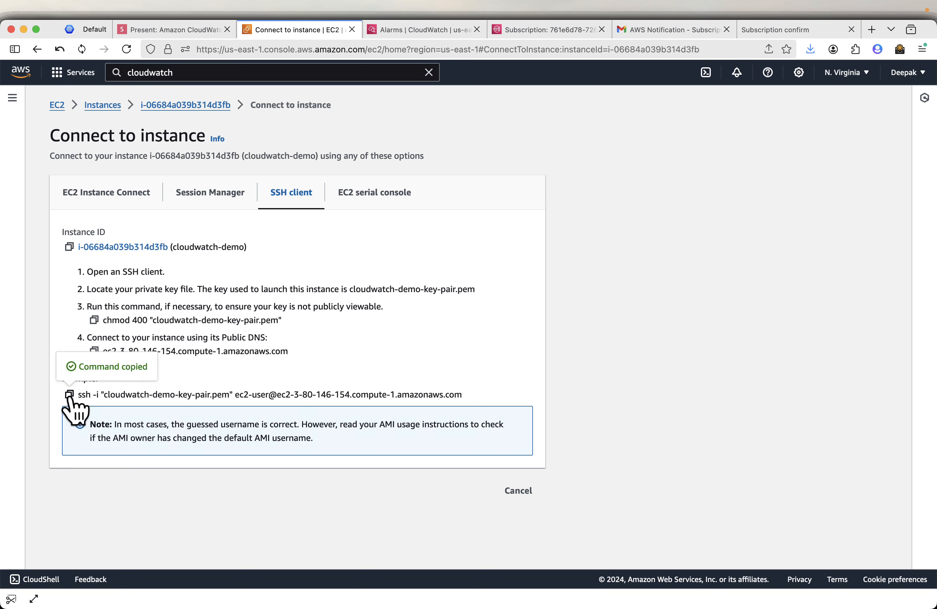
# - SSH into the cloudwatch-demo instance from Terminal, accepting its host key with 'yes'
pyautogui.press('super+Tab')
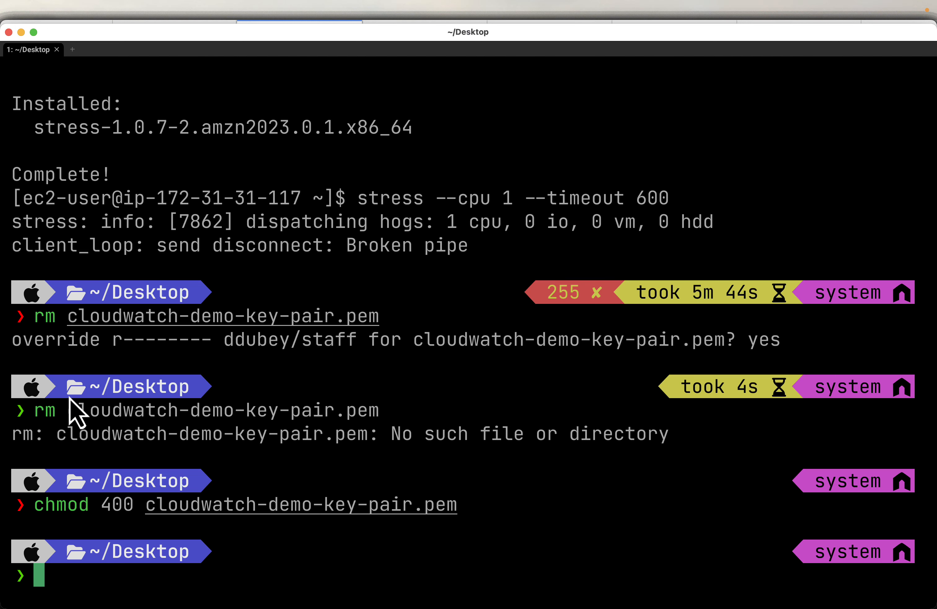
pyautogui.press('super+v')
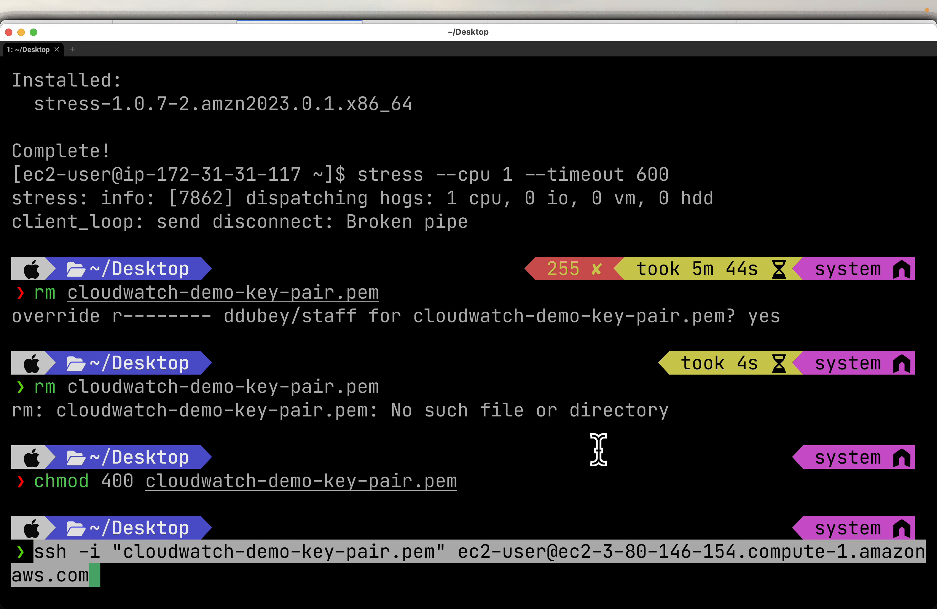
pyautogui.press('Return')
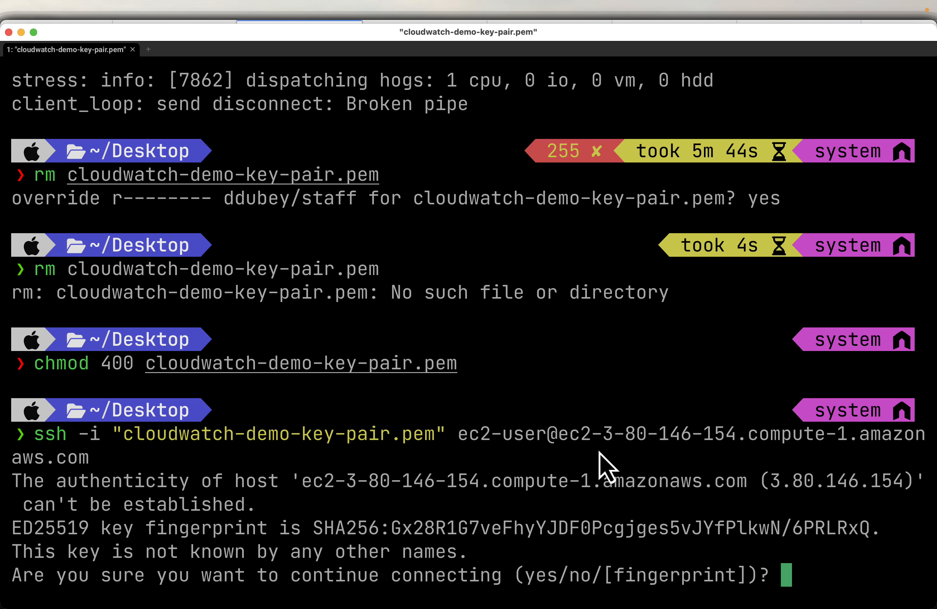
pyautogui.write('yes')
pyautogui.press('Return')
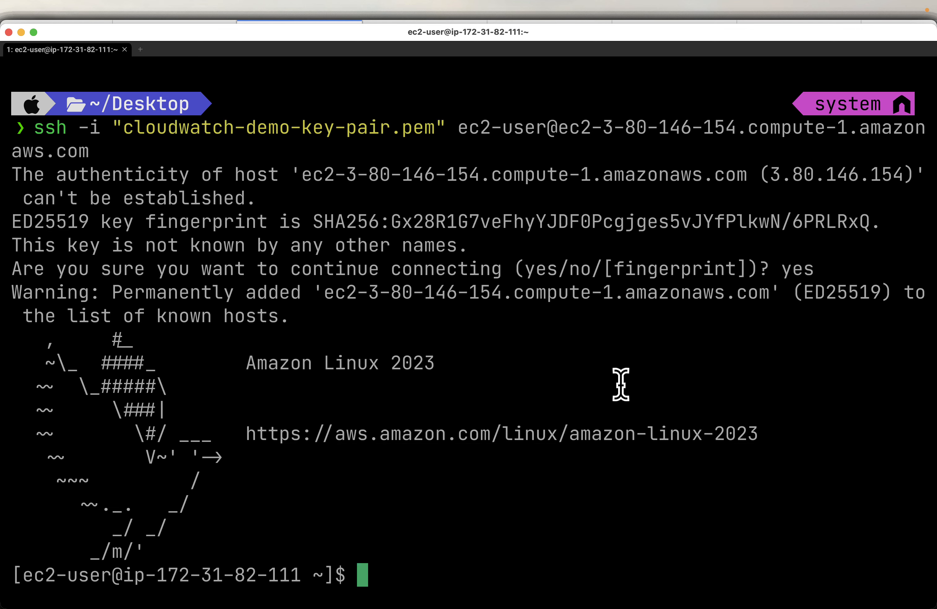
pyautogui.press('super+Tab')
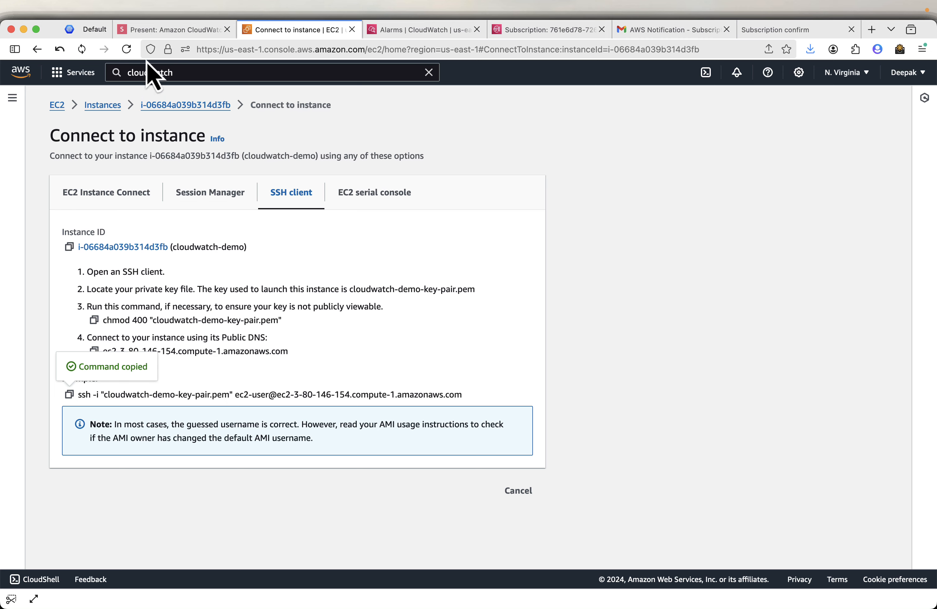
# - Copy the 'sudo yum install -y stress' command from the Install and Run stress slide
pyautogui.click(165, 30)
pyautogui.click(919, 563)
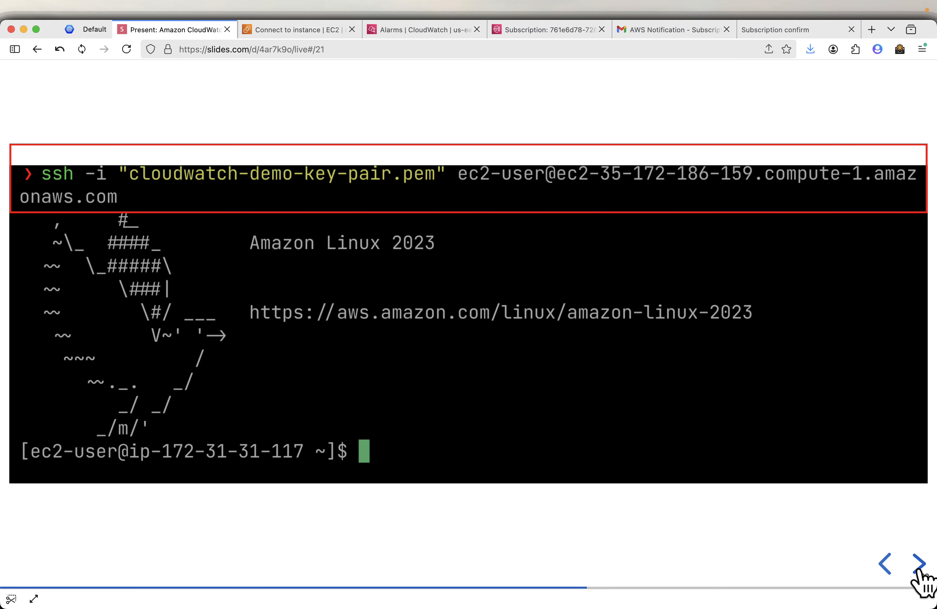
pyautogui.click(919, 565)
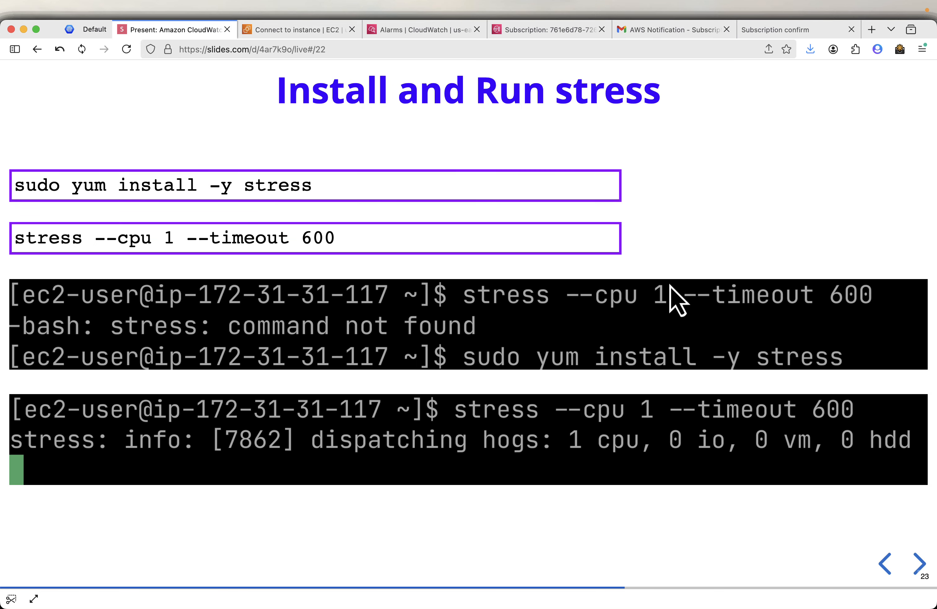
pyautogui.moveTo(288, 199)
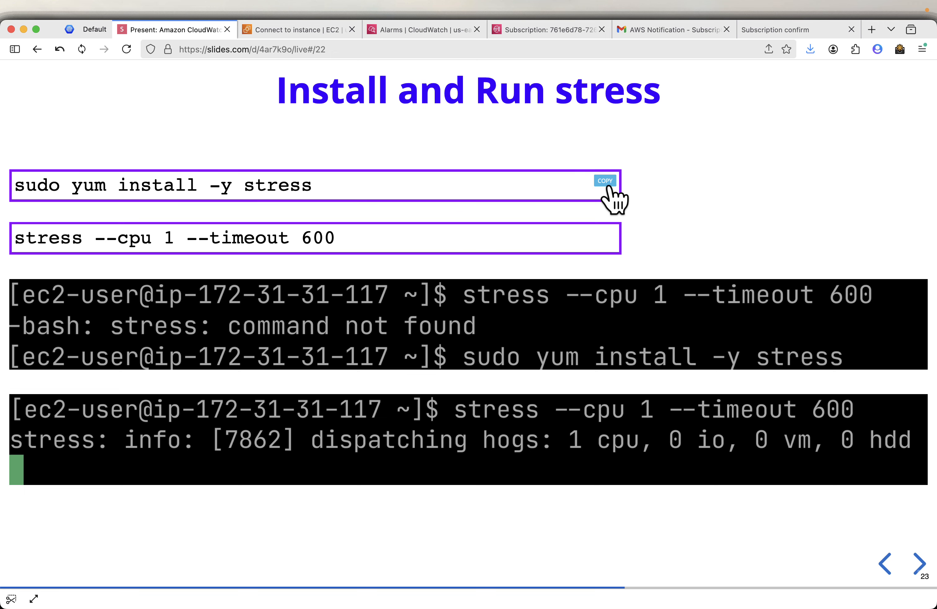
pyautogui.click(609, 187)
pyautogui.press('super+Tab')
# - Install stress with 'sudo yum install -y stress', then run 'stress --cpu 1 --timeout 600'
pyautogui.press('super+v')
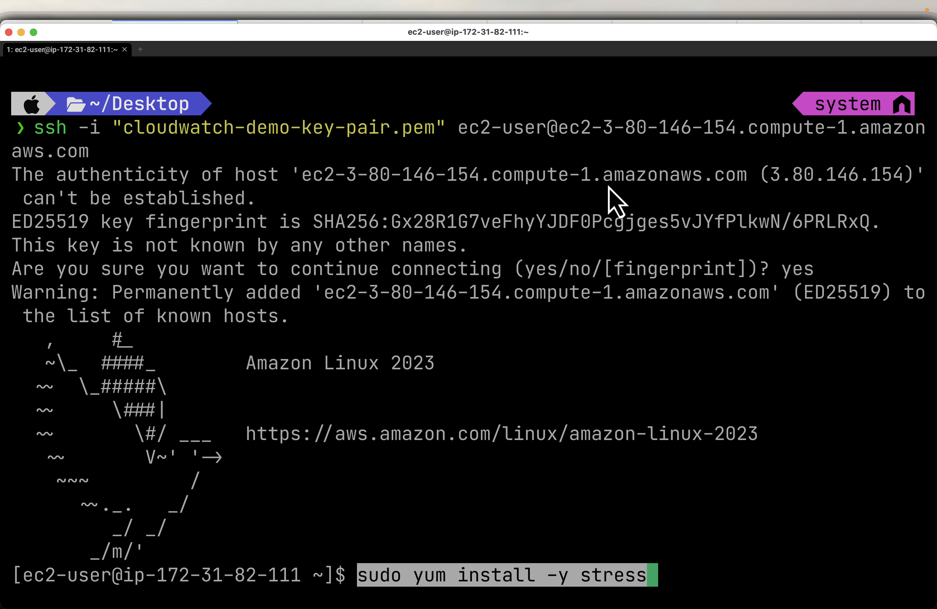
pyautogui.press('Return')
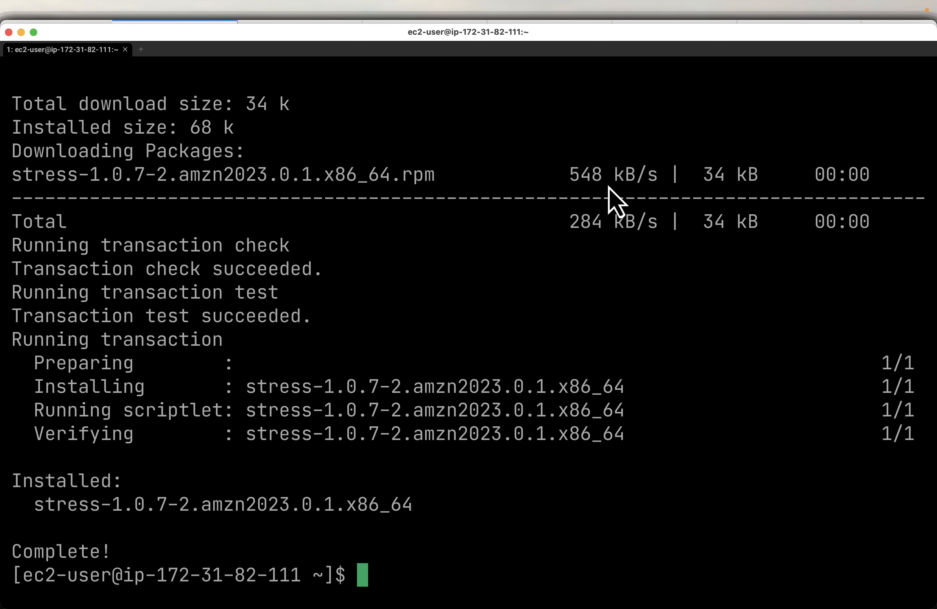
pyautogui.press('super+Tab')
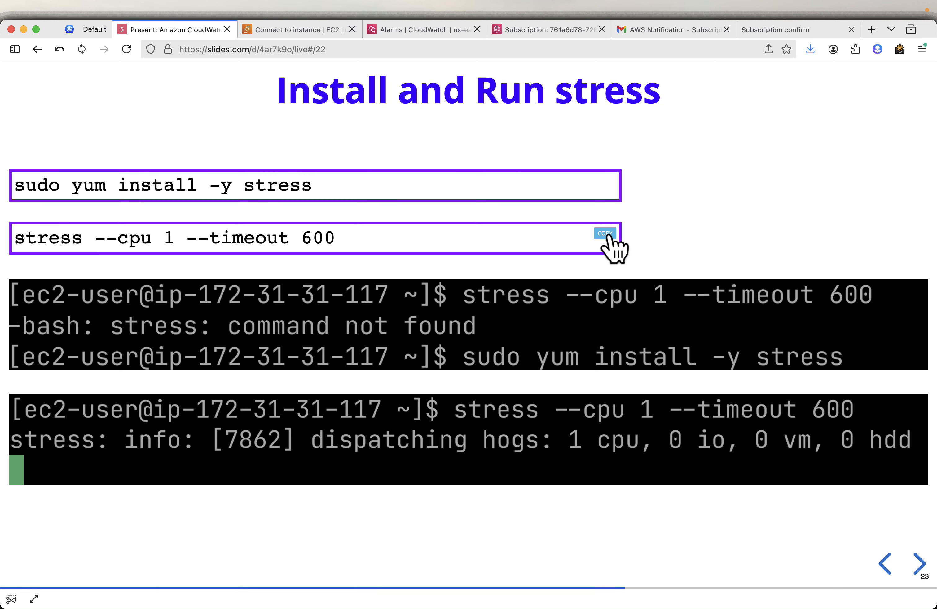
pyautogui.press('super+Tab')
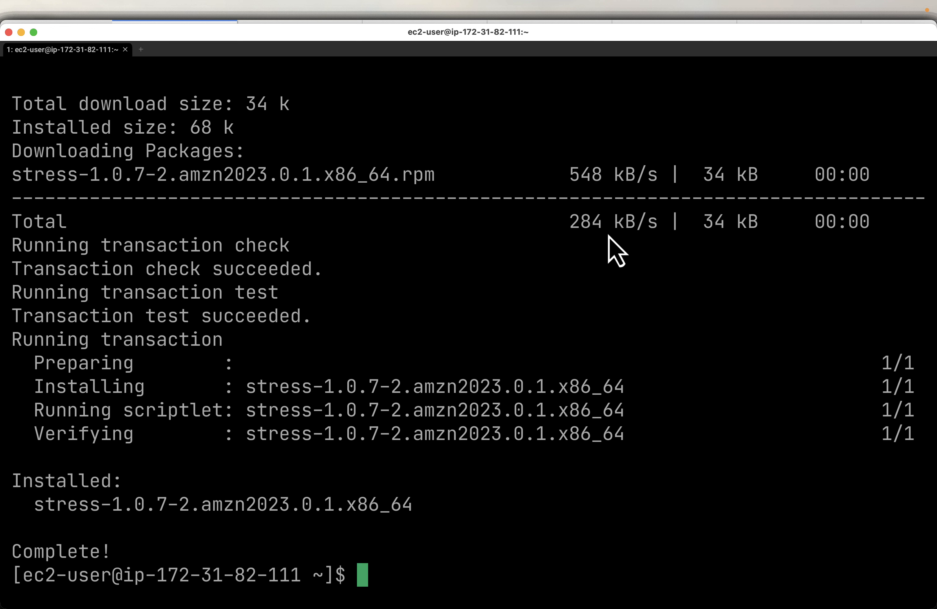
pyautogui.press('super+v')
pyautogui.press('Return')
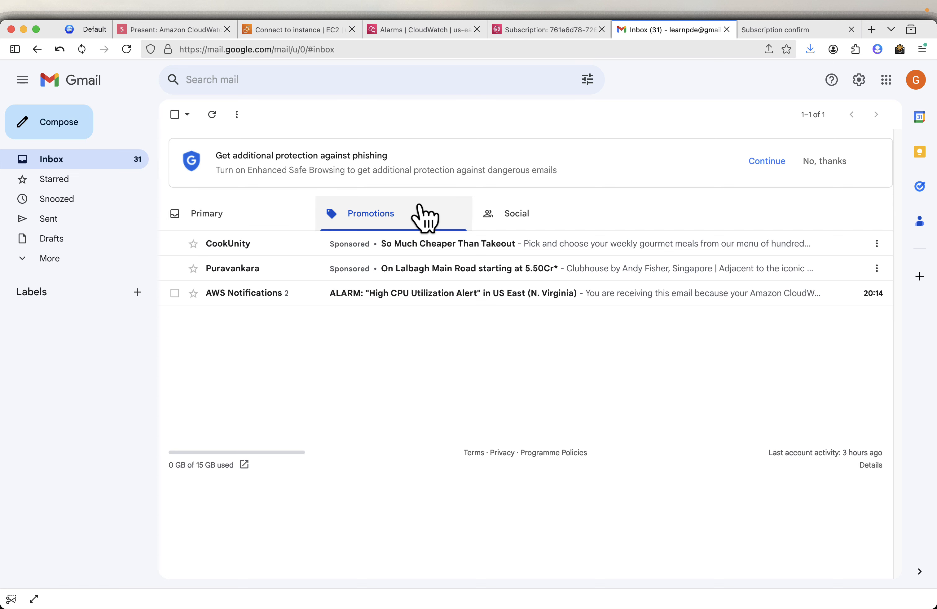
# - Read the AWS Notifications 'High CPU Utilization Alert' alarm email, then advance the slides to 'Alarm State Changed to In Alarm'
pyautogui.click(395, 294)
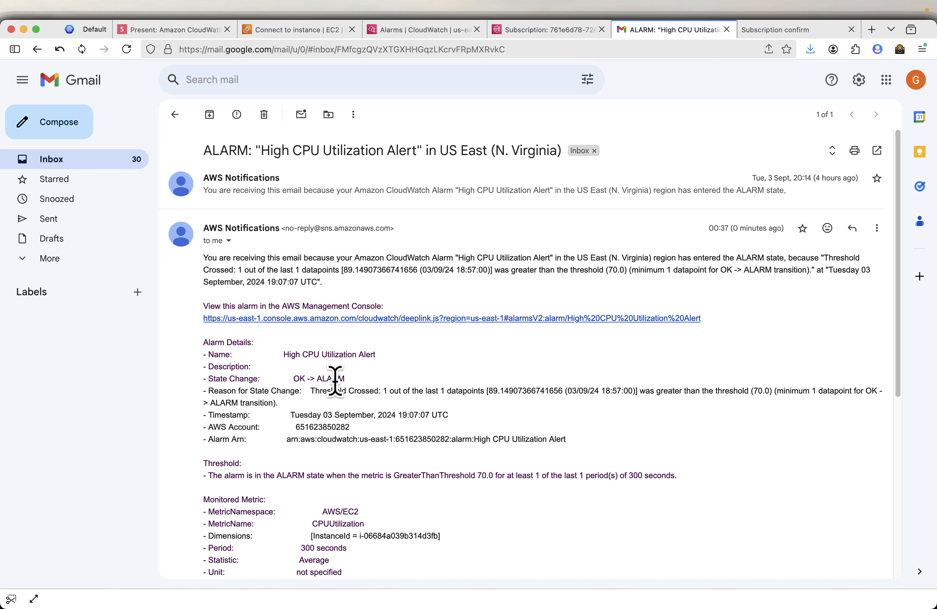
pyautogui.scroll(-4, 389, 386)
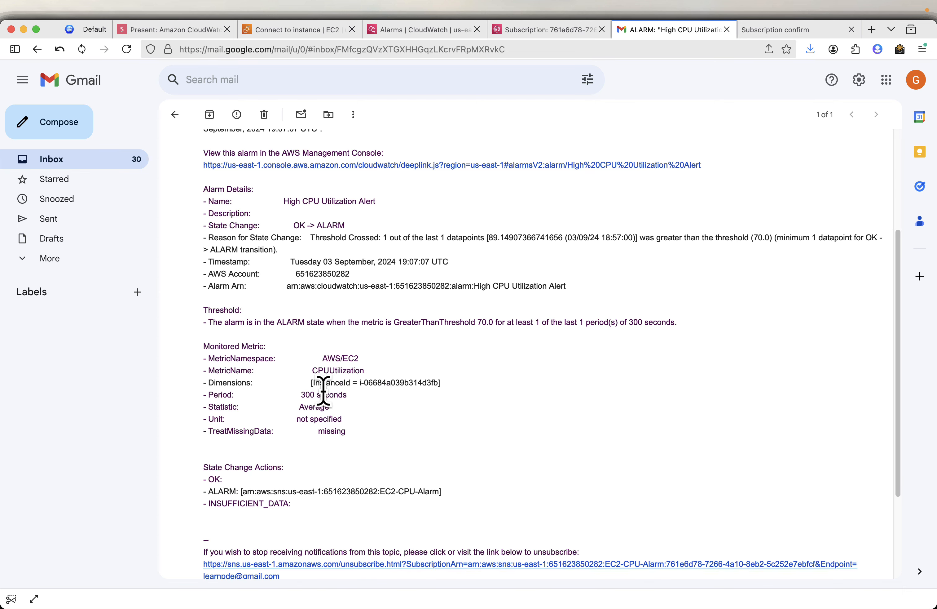
pyautogui.scroll(-1, 423, 380)
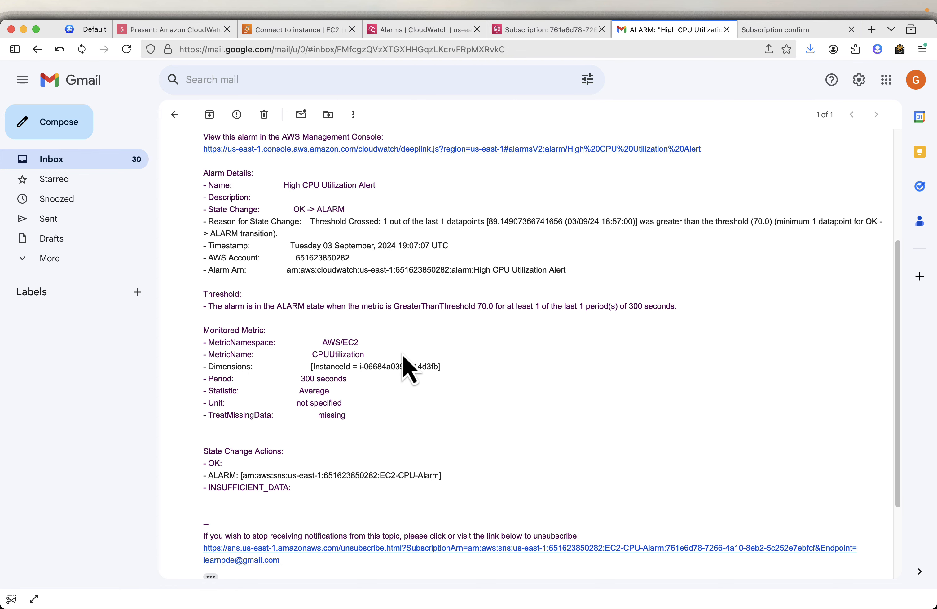
pyautogui.scroll(-4, 402, 353)
pyautogui.scroll(6, 402, 353)
pyautogui.scroll(4, 402, 353)
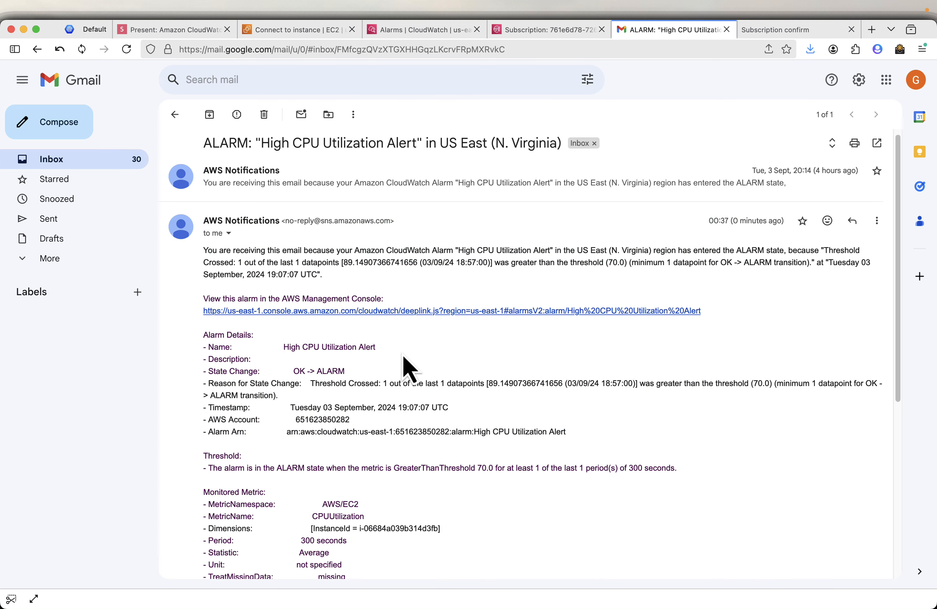
pyautogui.click(183, 31)
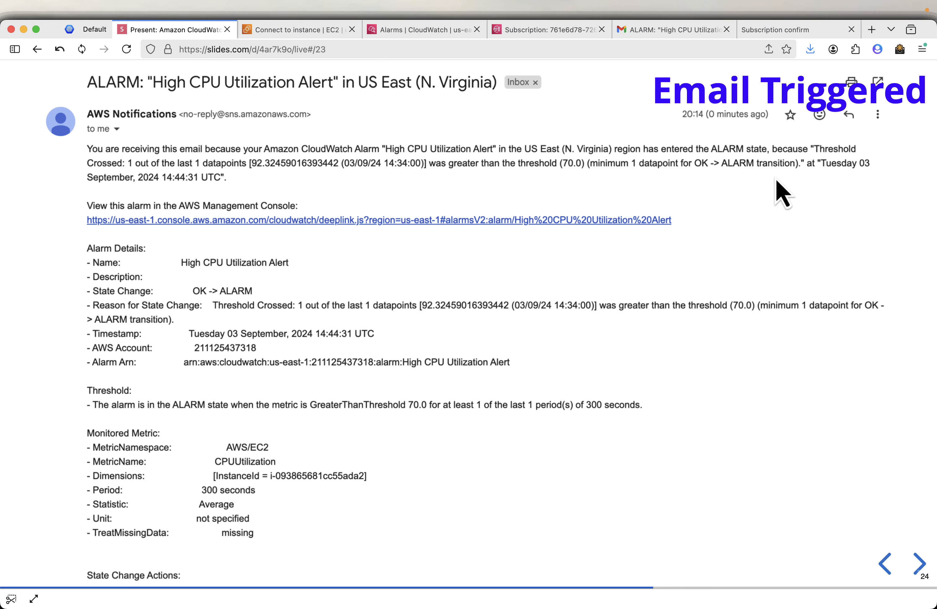
pyautogui.press('Right')
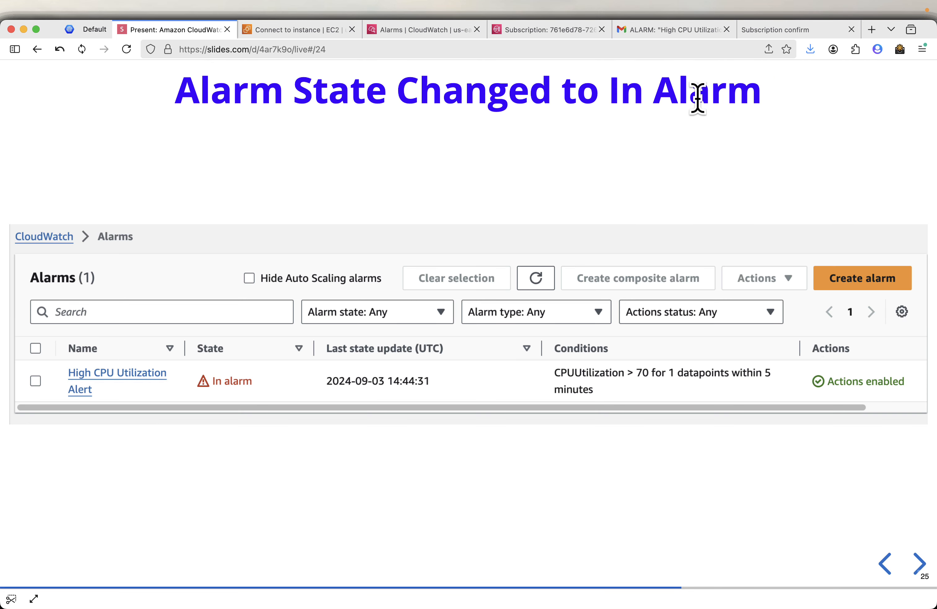
# - Outline the In alarm state of High CPU Utilization Alert in the alarms list and open its detail page
pyautogui.click(422, 33)
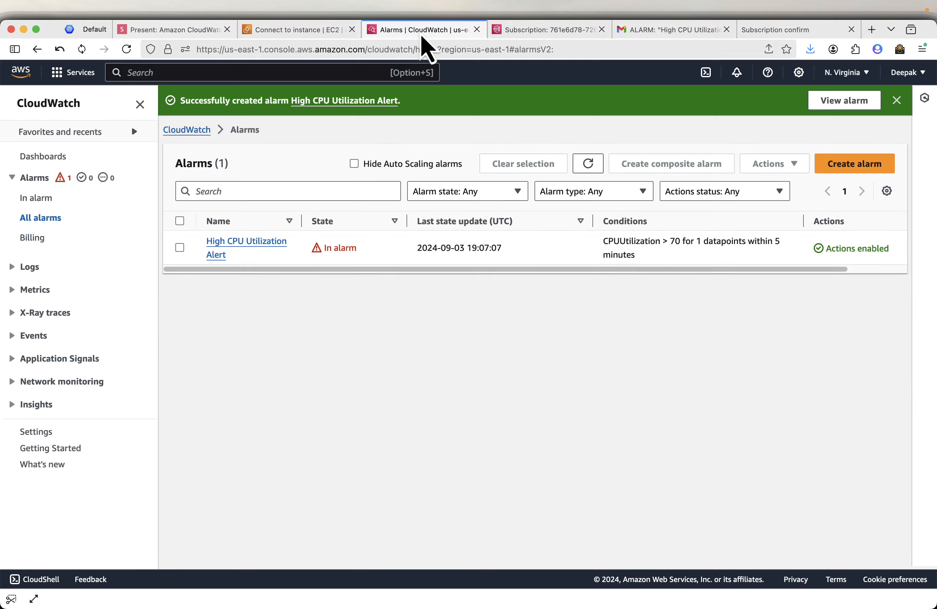
pyautogui.hotkey('ctrl', 'a')
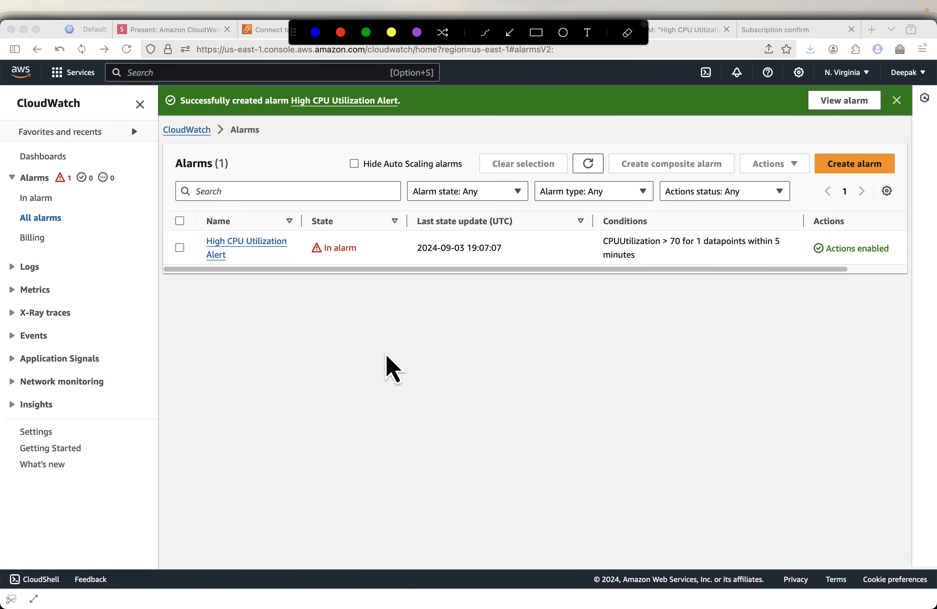
pyautogui.moveTo(305, 231); pyautogui.dragTo(418, 276)
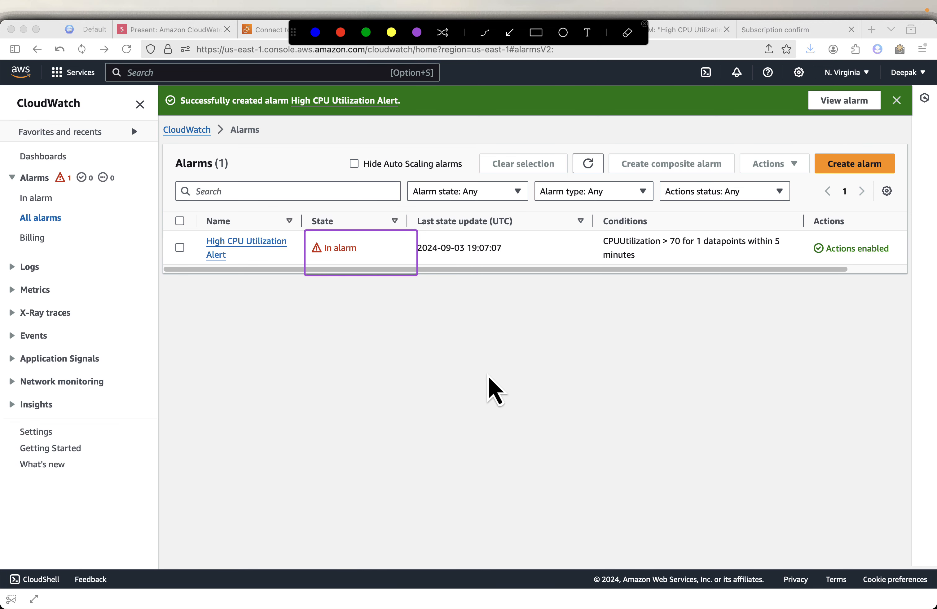
pyautogui.click(260, 244)
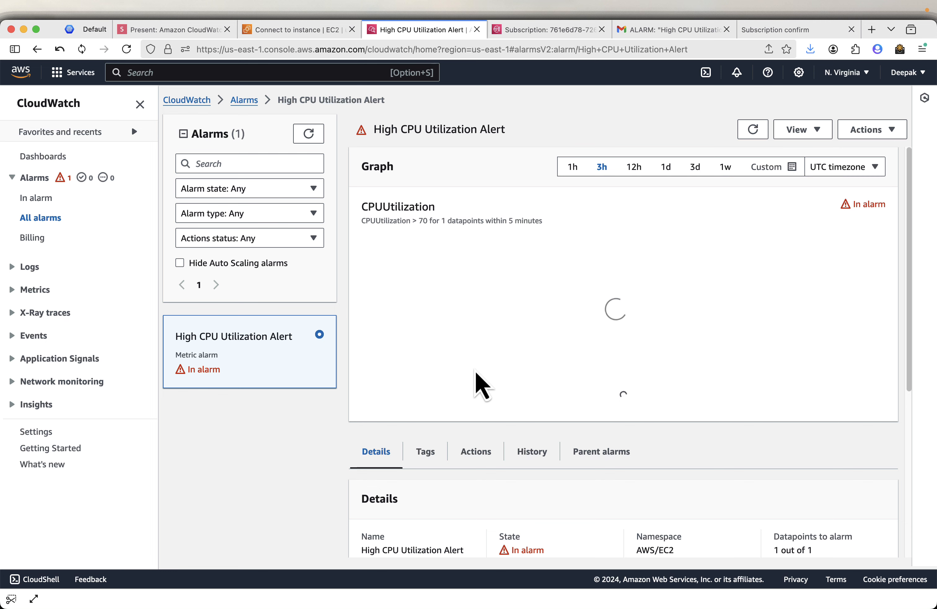
# - Advance to the Alarm Details slide, check the alarm graph's CPU peak near 89.1%, then show Clean Up
pyautogui.click(172, 35)
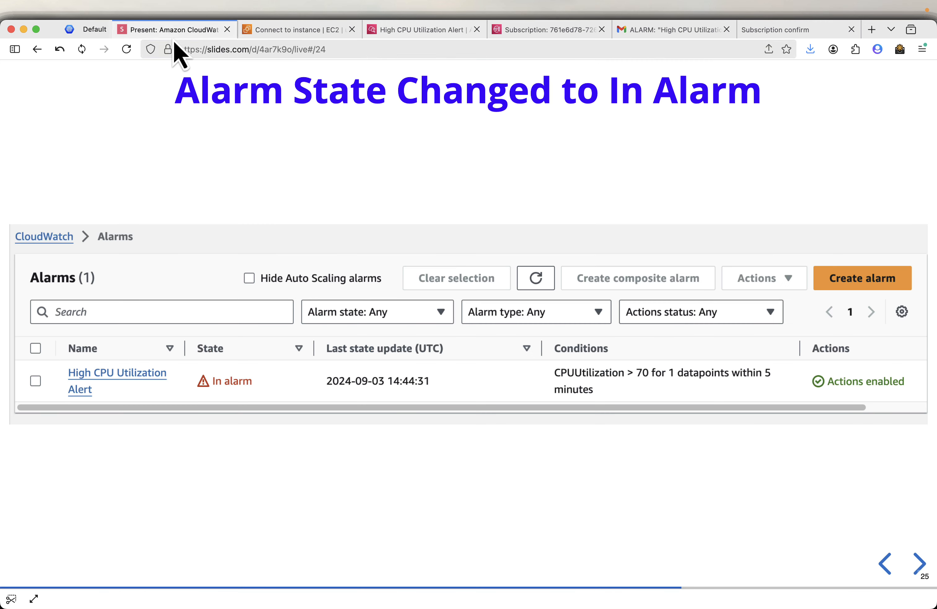
pyautogui.press('Right')
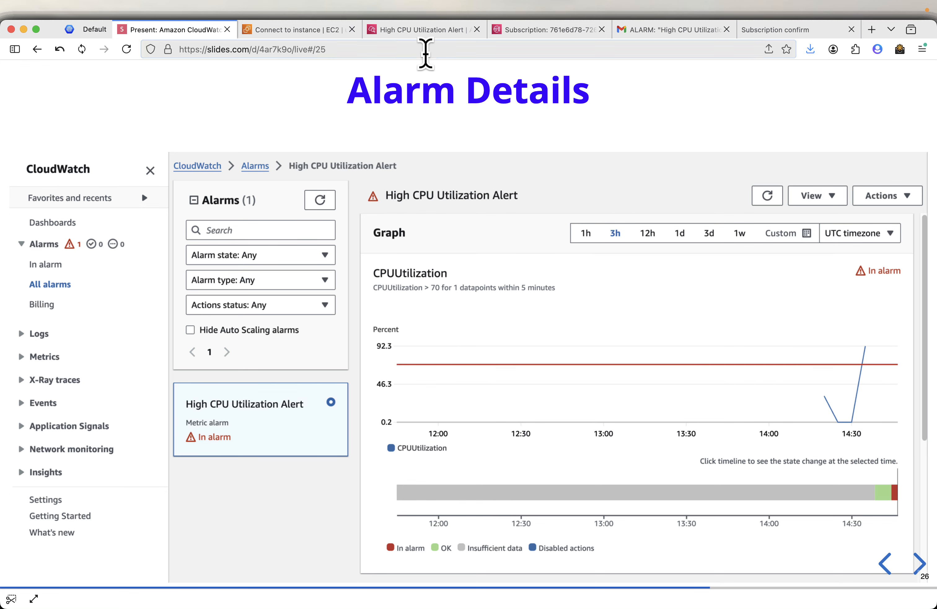
pyautogui.click(430, 33)
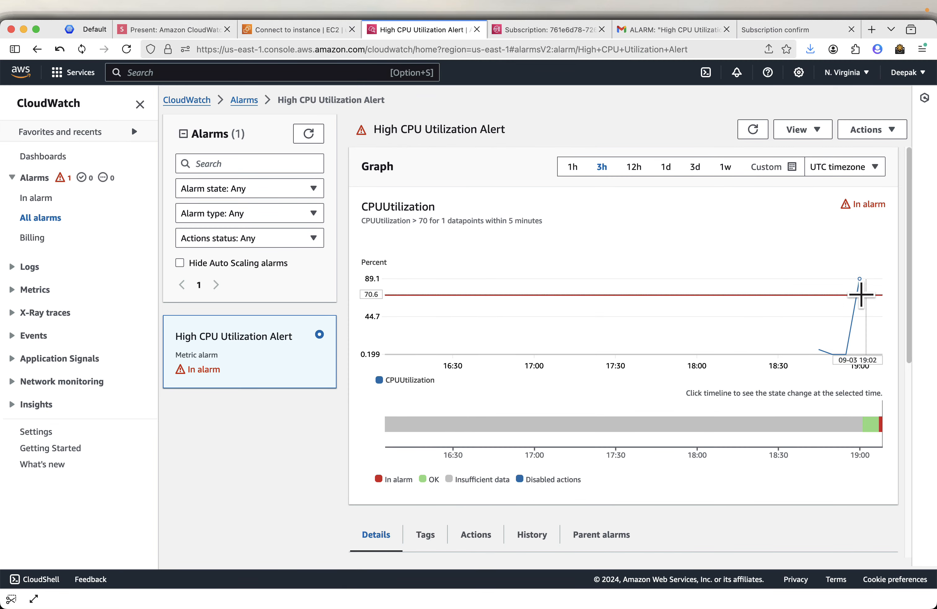
pyautogui.moveTo(855, 291)
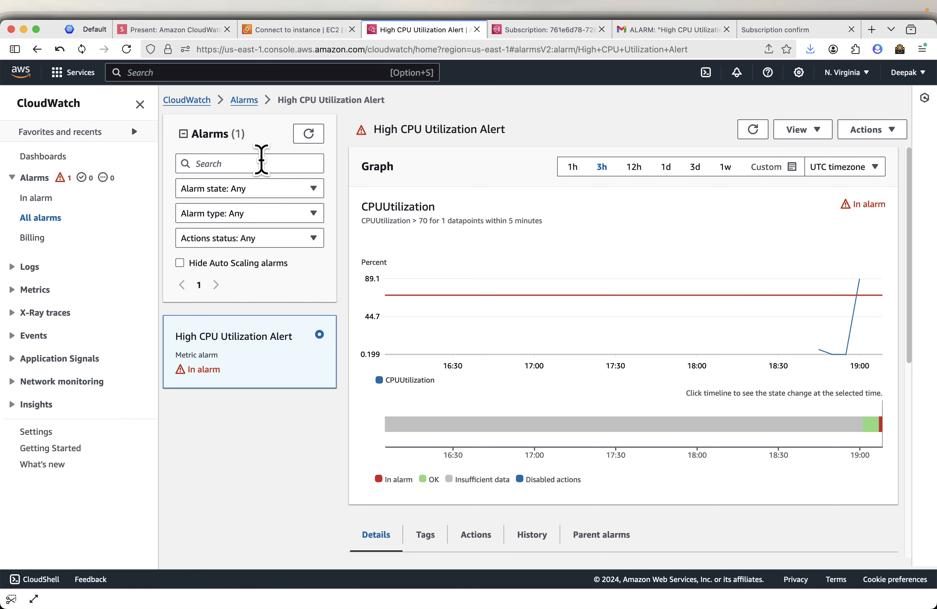
pyautogui.click(210, 31)
pyautogui.press('Right')
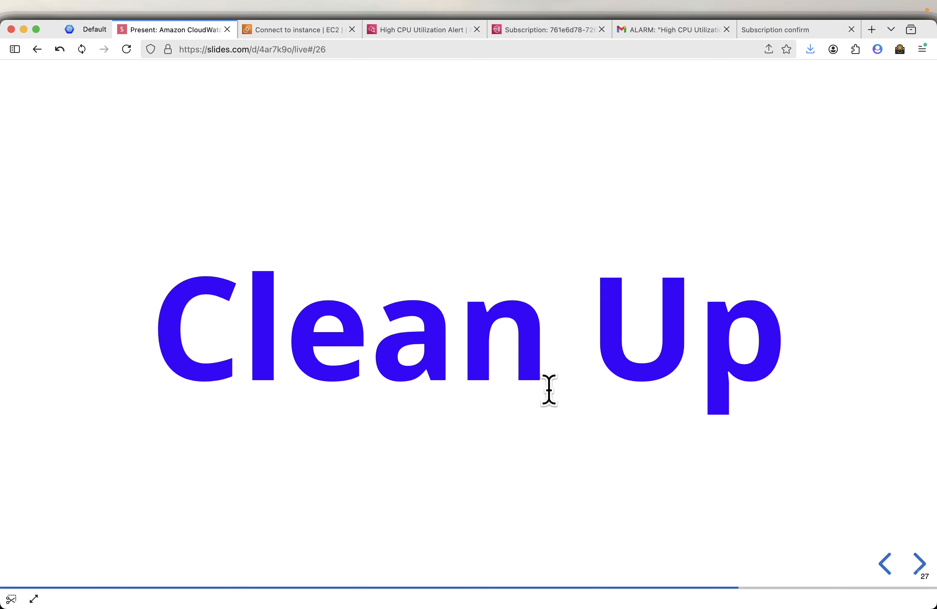
# - Terminate the cloudwatch-demo instance via Instance state > Terminate (delete) and confirm it shows Shutting-down
pyautogui.press('Right')
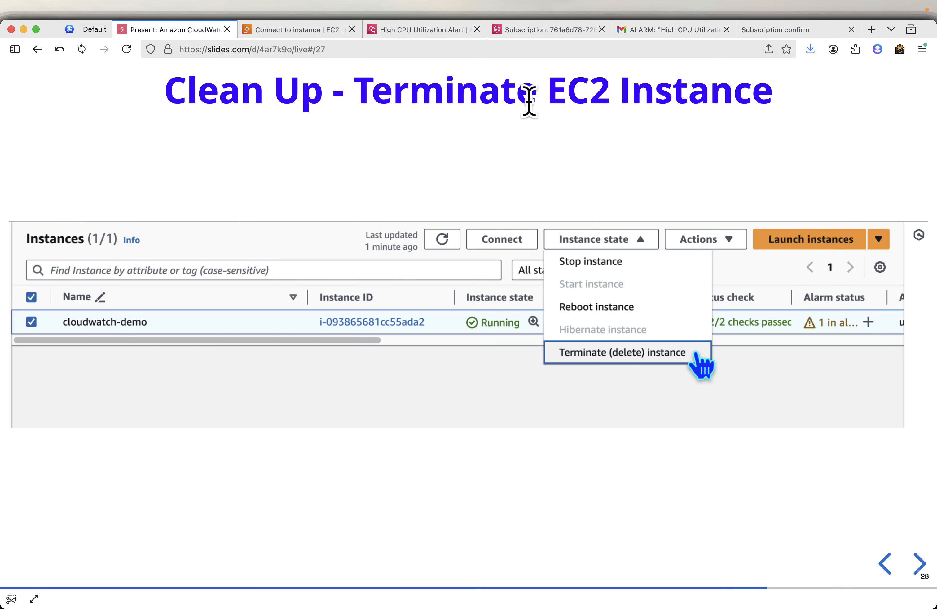
pyautogui.click(292, 34)
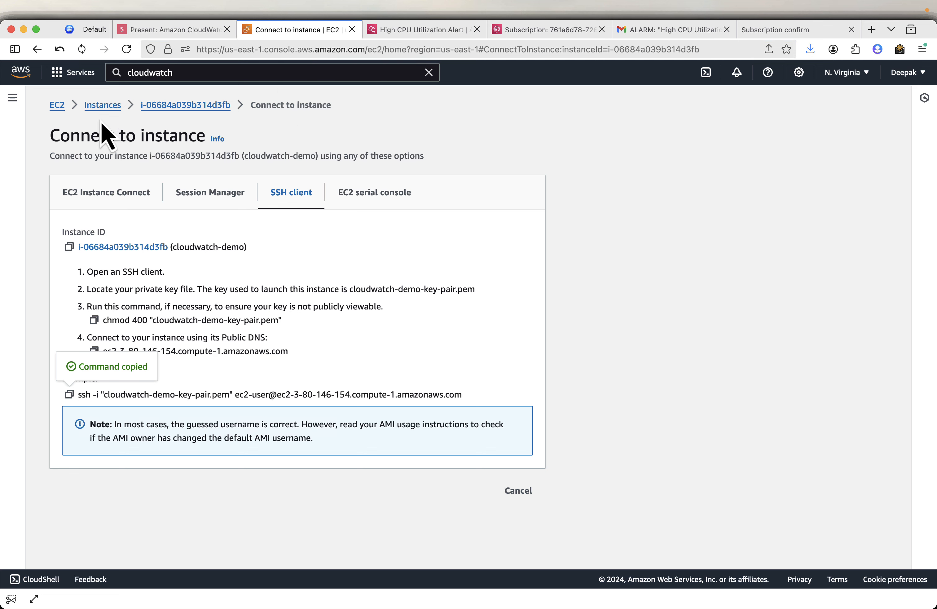
pyautogui.click(100, 109)
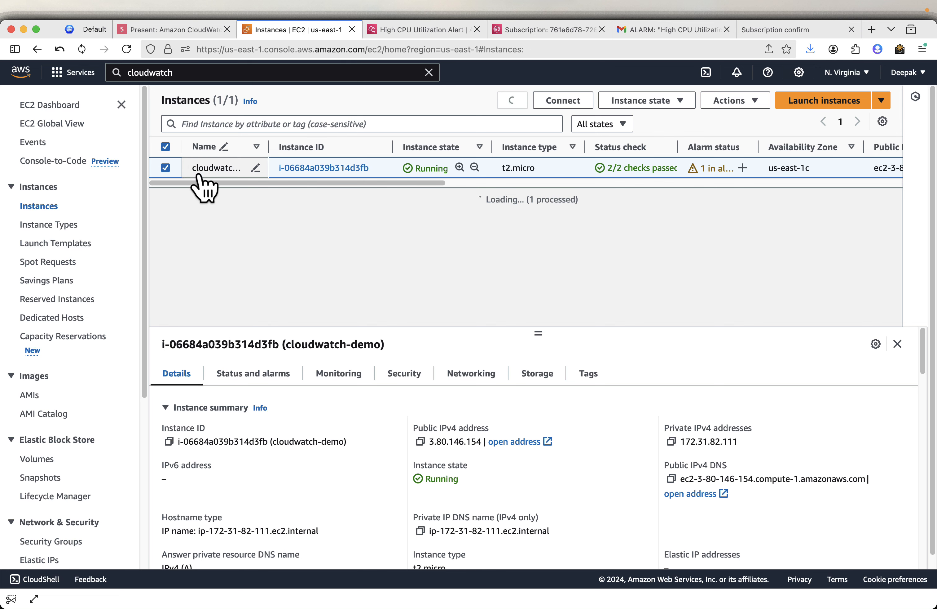
pyautogui.click(664, 101)
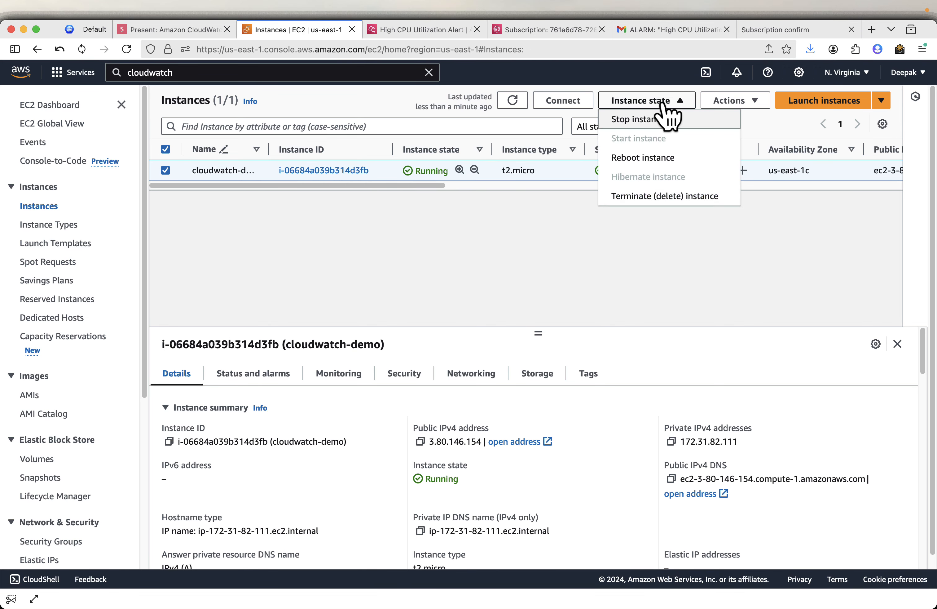
pyautogui.click(646, 196)
pyautogui.click(721, 428)
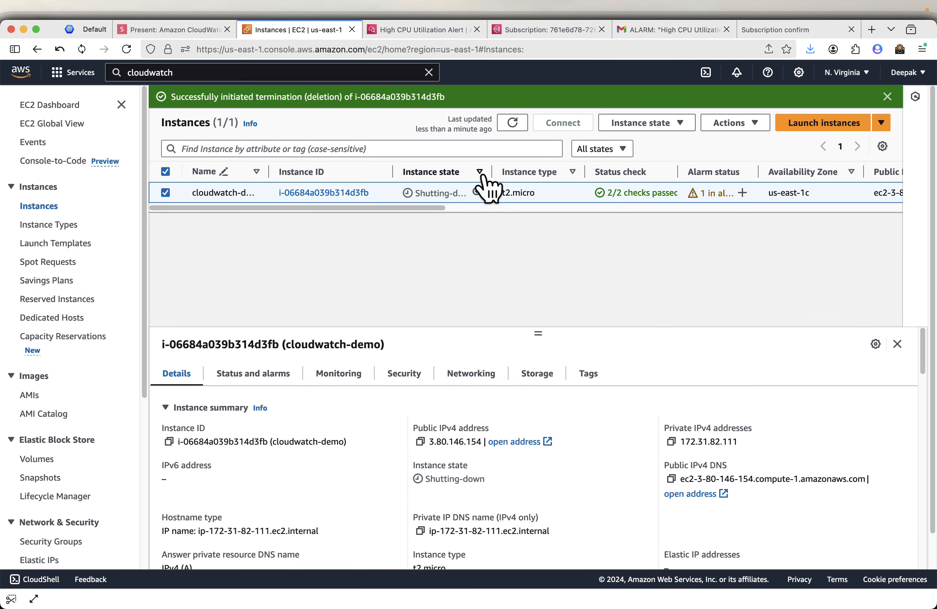
pyautogui.moveTo(494, 174); pyautogui.dragTo(518, 174)
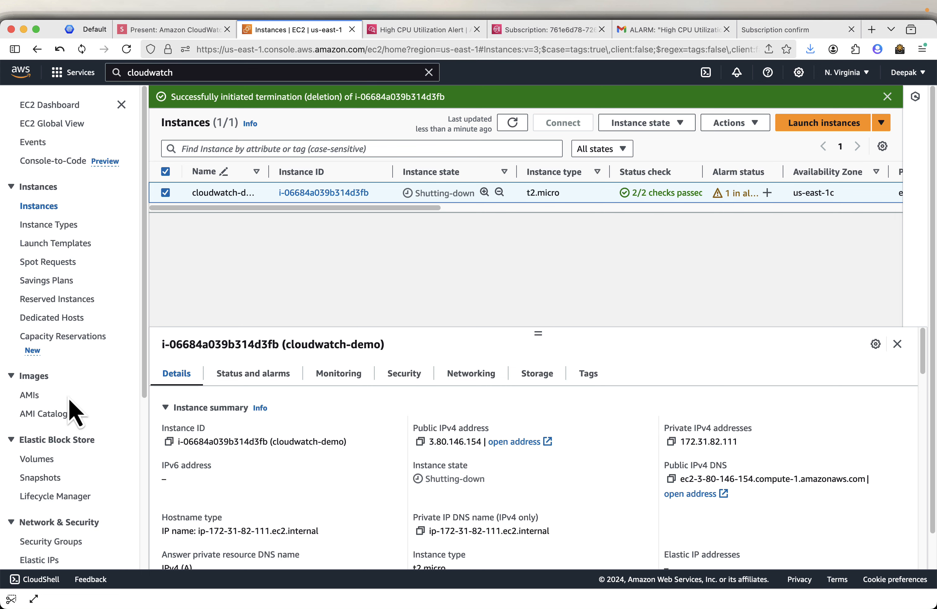
pyautogui.scroll(-5, 75, 411)
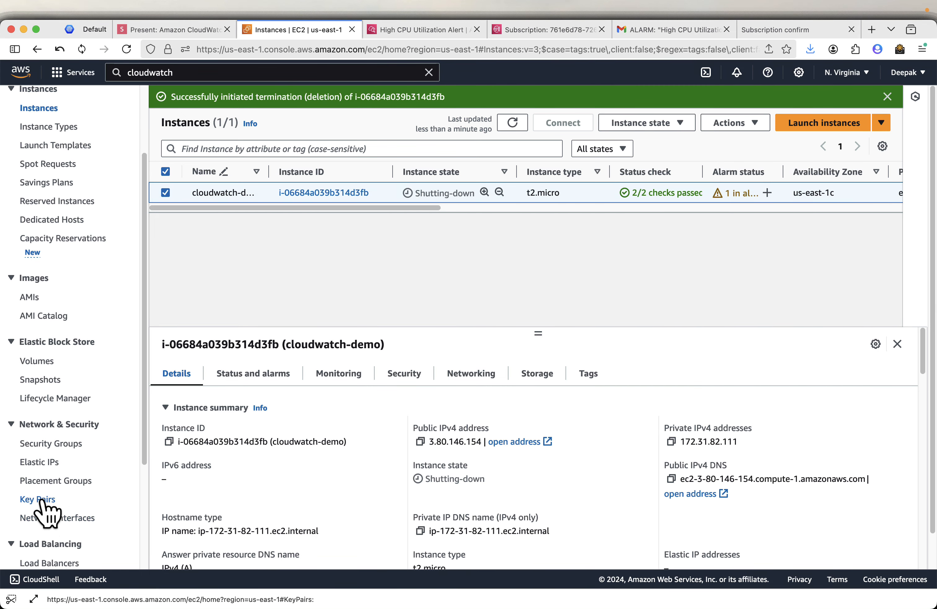
# - Delete cloudwatch-demo-key-pair, confirming with 'Delete', then advance to the Delete SNS Topic slide
pyautogui.click(41, 500)
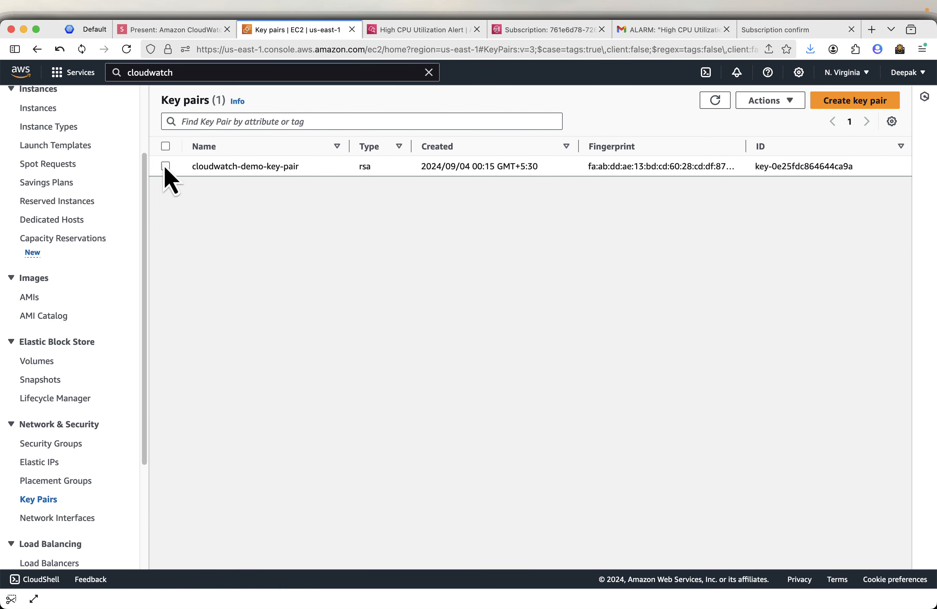
pyautogui.click(165, 166)
pyautogui.click(788, 104)
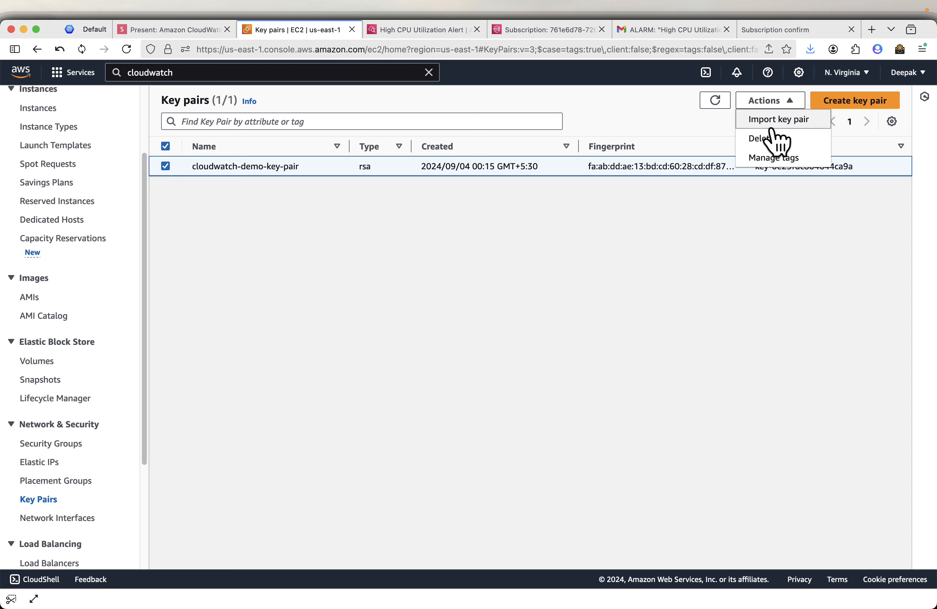
pyautogui.click(766, 138)
pyautogui.click(474, 355)
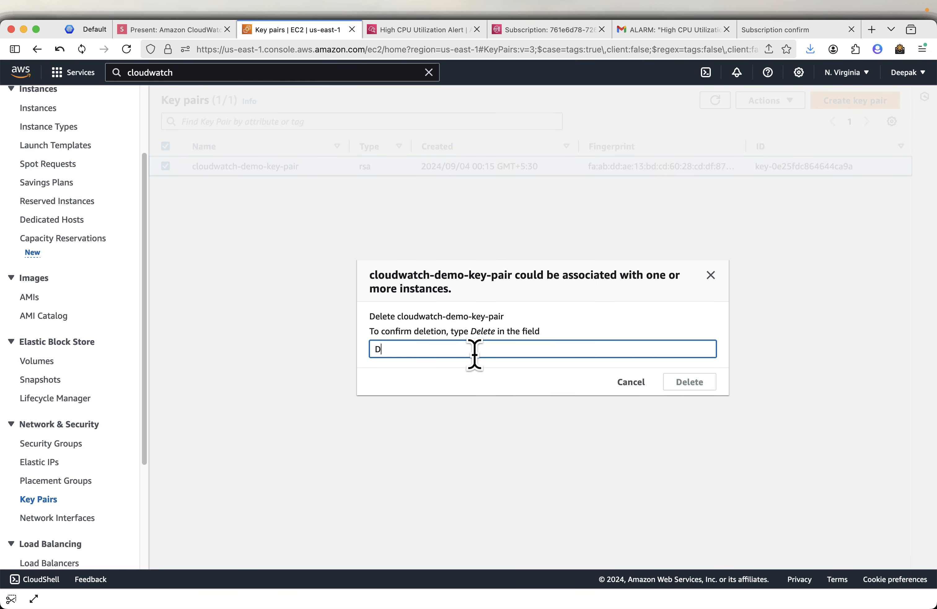
pyautogui.write('Delete')
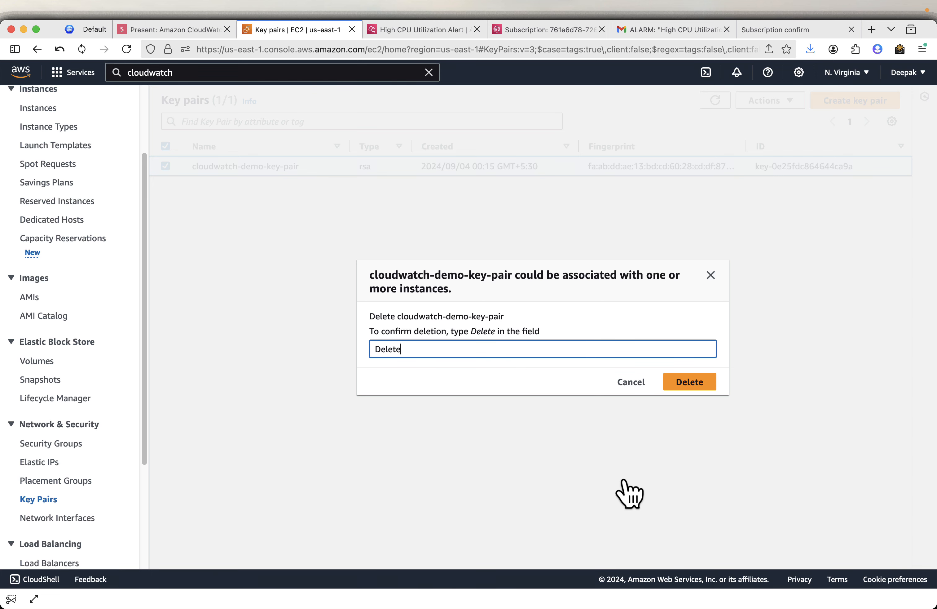
pyautogui.click(706, 380)
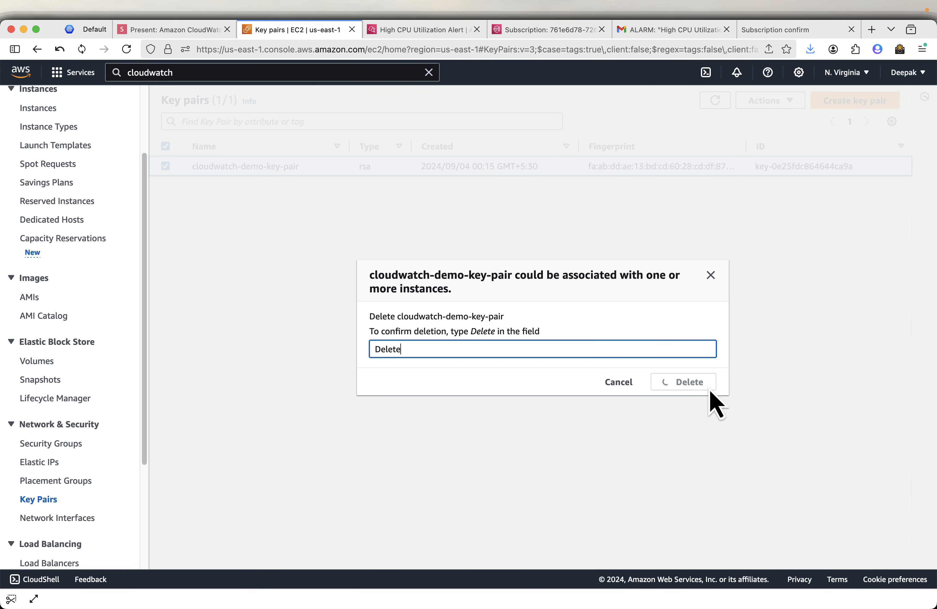
pyautogui.click(179, 30)
pyautogui.press('Right')
pyautogui.press('Right')
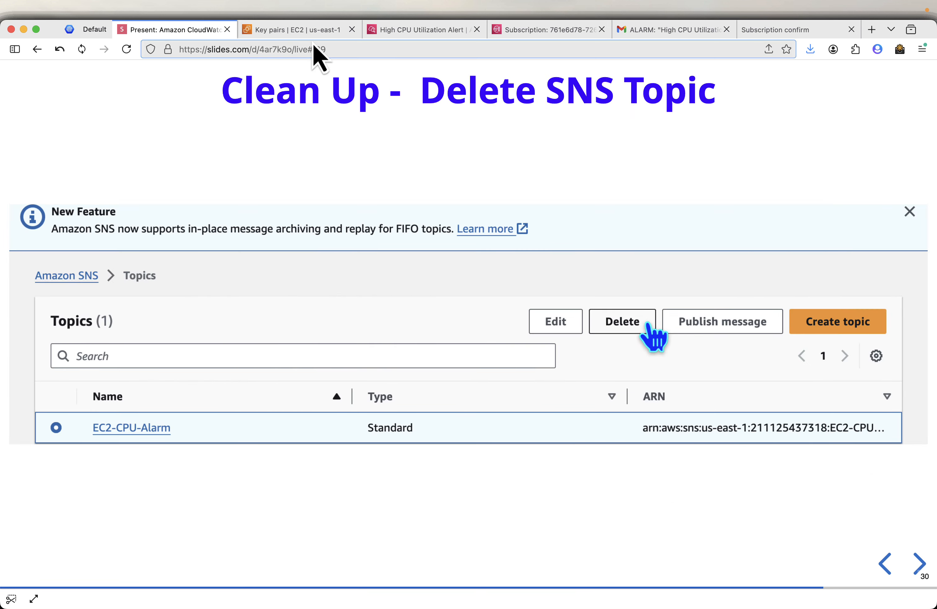
# - Delete the EC2-CPU-Alarm SNS topic, confirming with 'delete me'
pyautogui.click(553, 35)
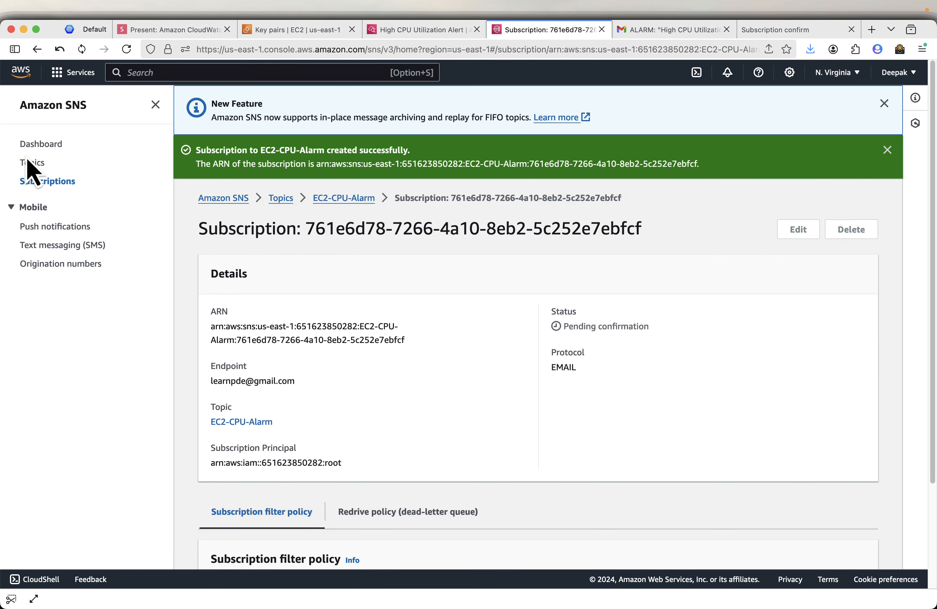
pyautogui.click(33, 164)
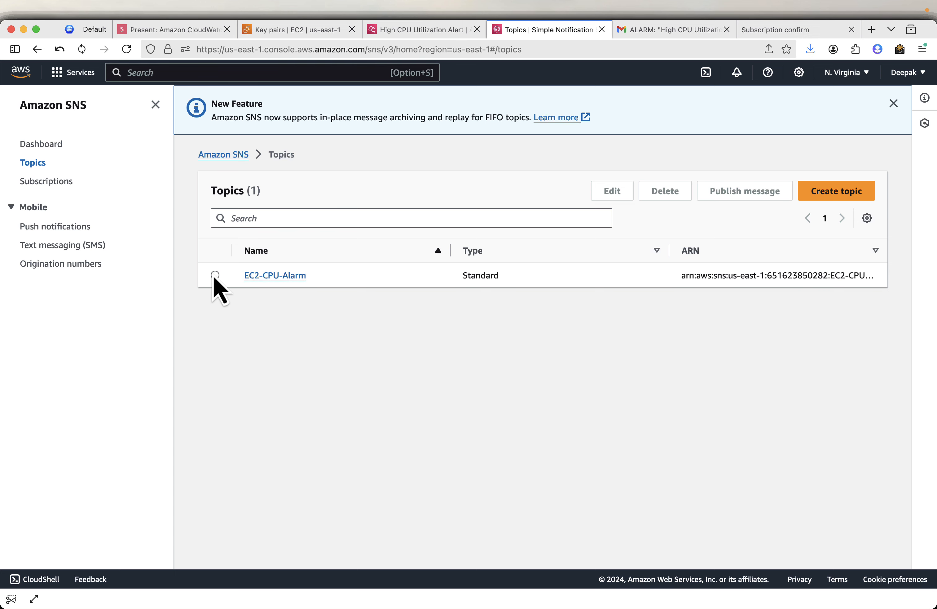
pyautogui.click(227, 275)
pyautogui.click(666, 191)
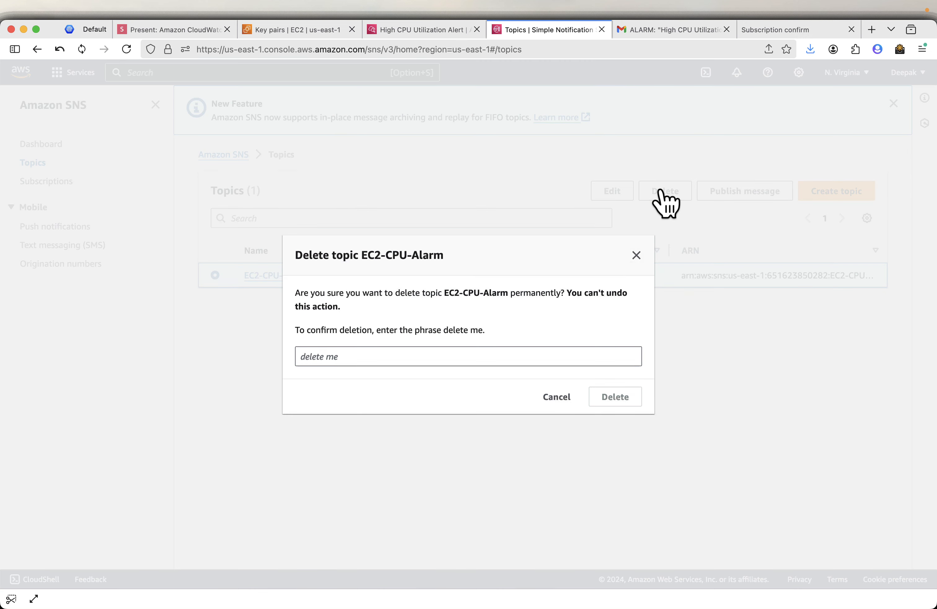
pyautogui.click(401, 356)
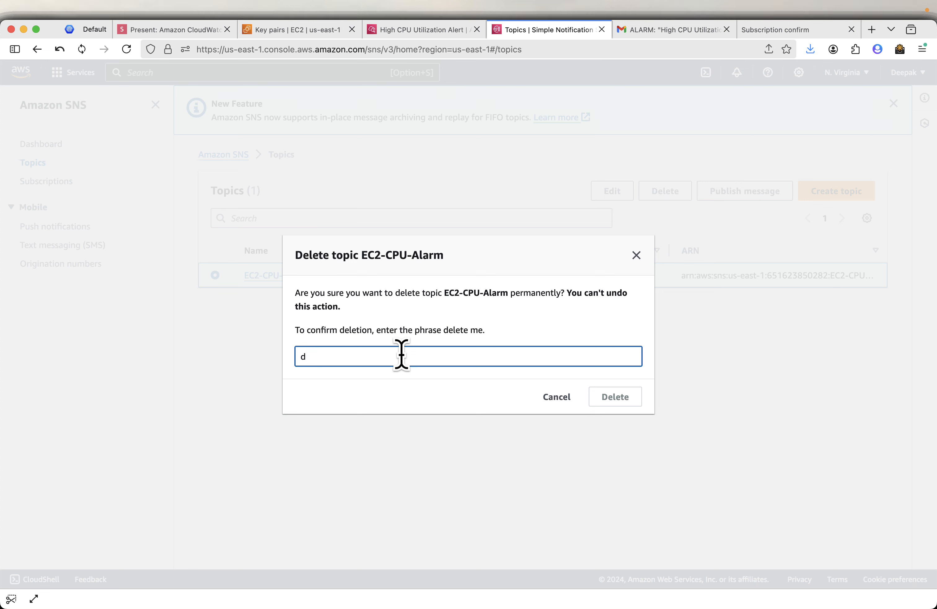
pyautogui.write('delete me')
pyautogui.click(603, 396)
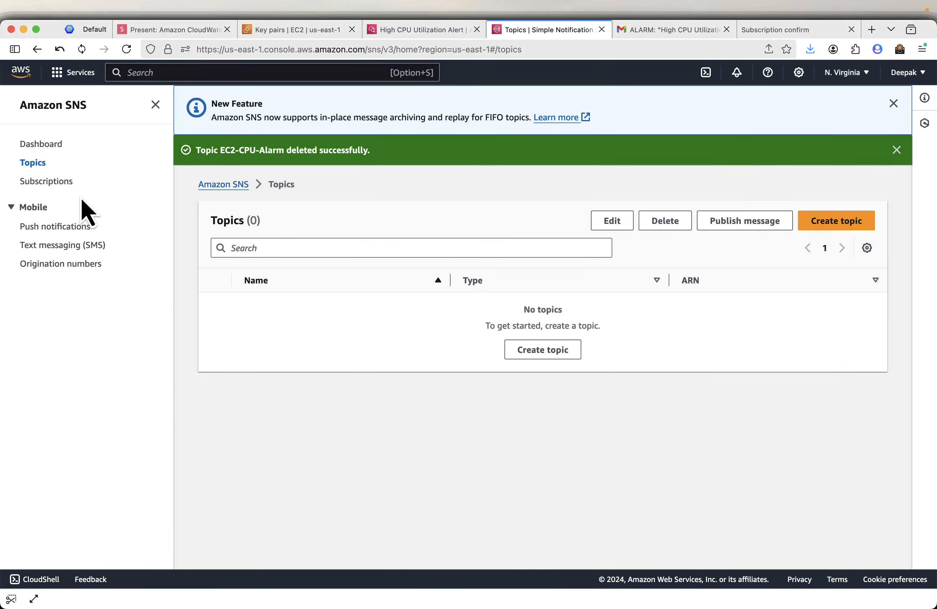
# - Delete the topic's email subscription, leaving no SNS subscriptions
pyautogui.click(65, 184)
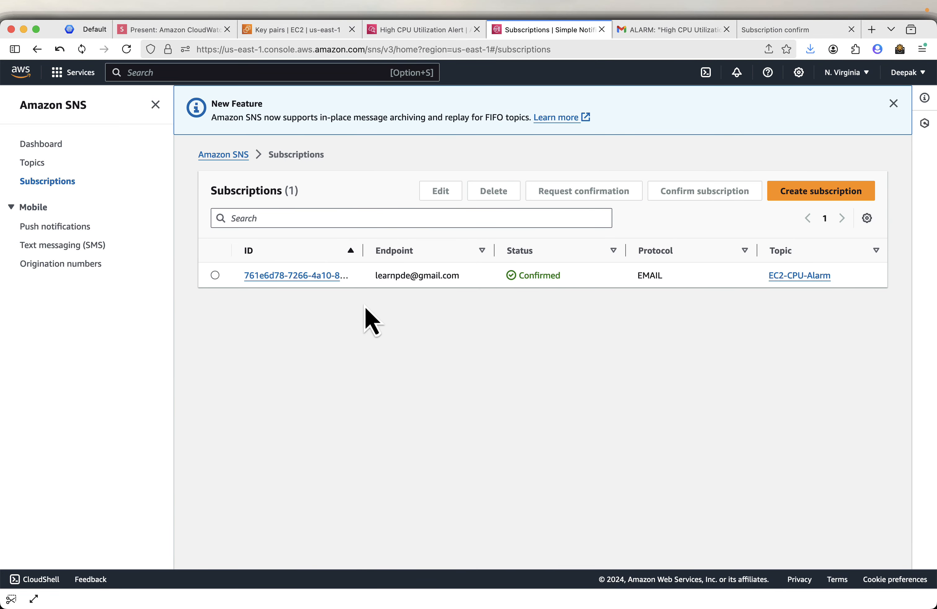
pyautogui.click(215, 275)
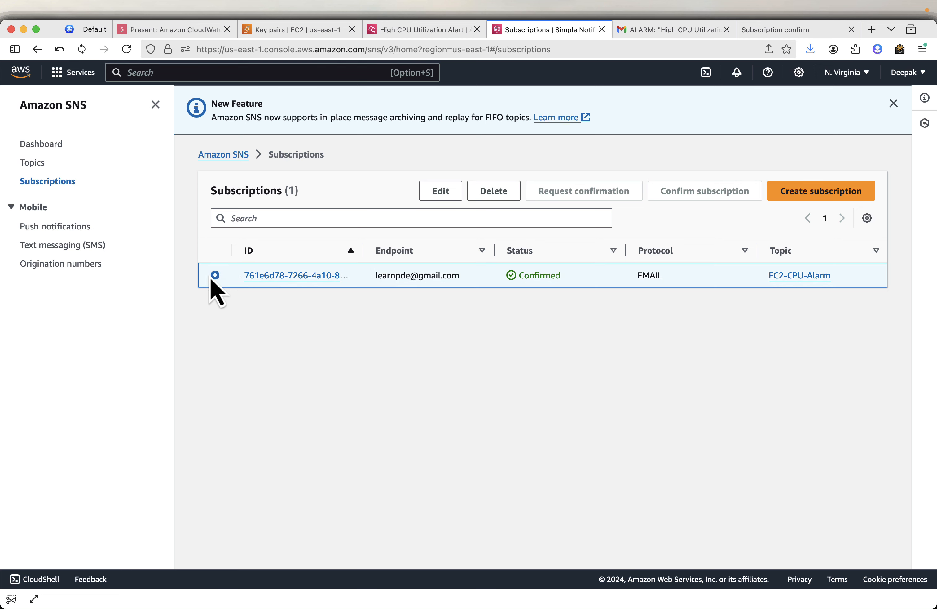
pyautogui.click(496, 191)
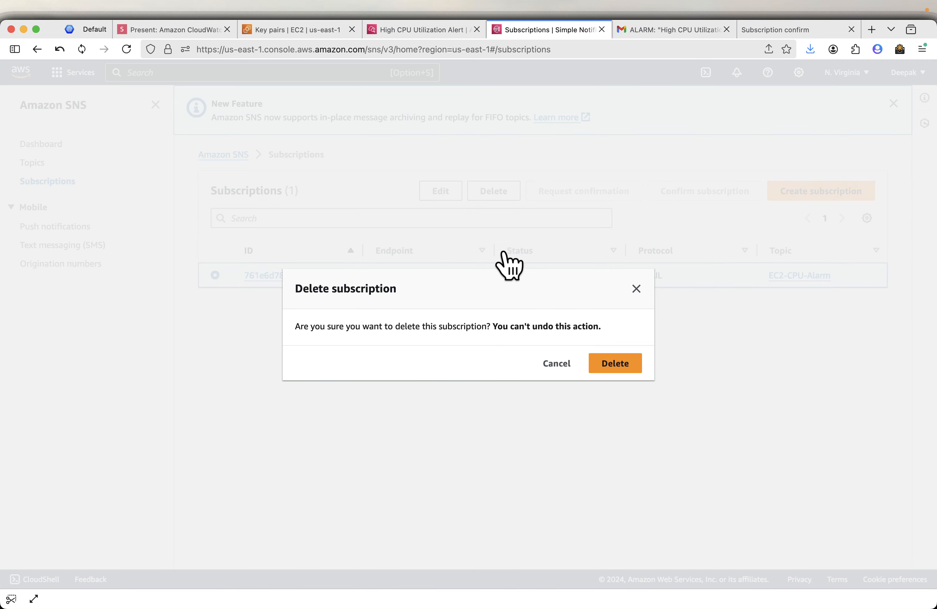
pyautogui.click(637, 369)
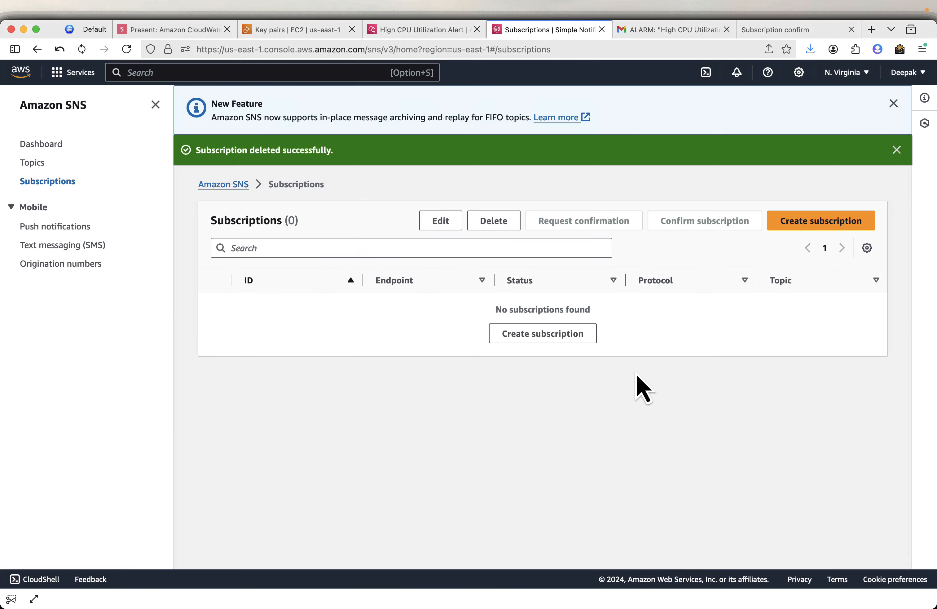
pyautogui.click(181, 30)
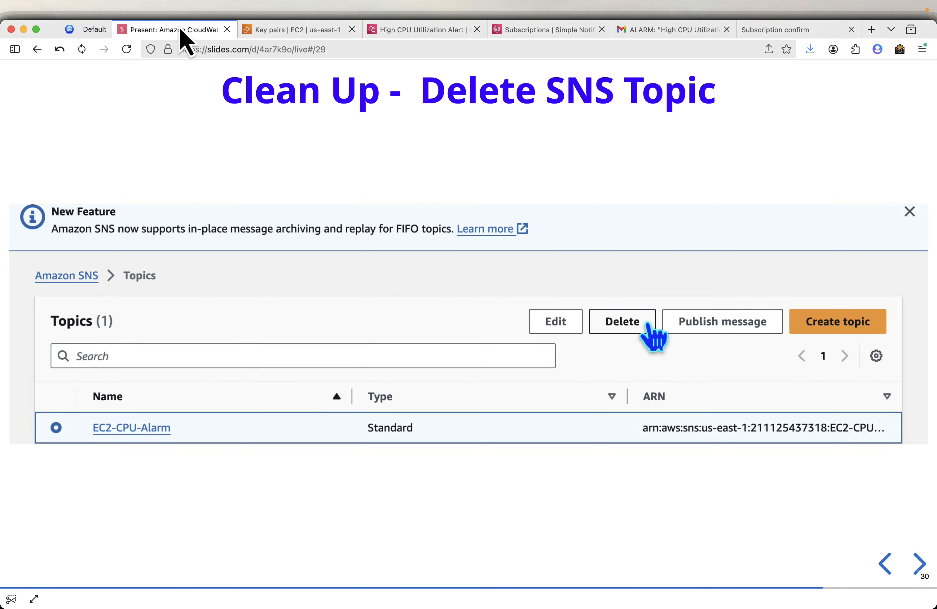
# - Delete the High CPU Utilization Alert alarm from the CloudWatch alarms list via Actions > Delete
pyautogui.press('Right')
pyautogui.press('Right')
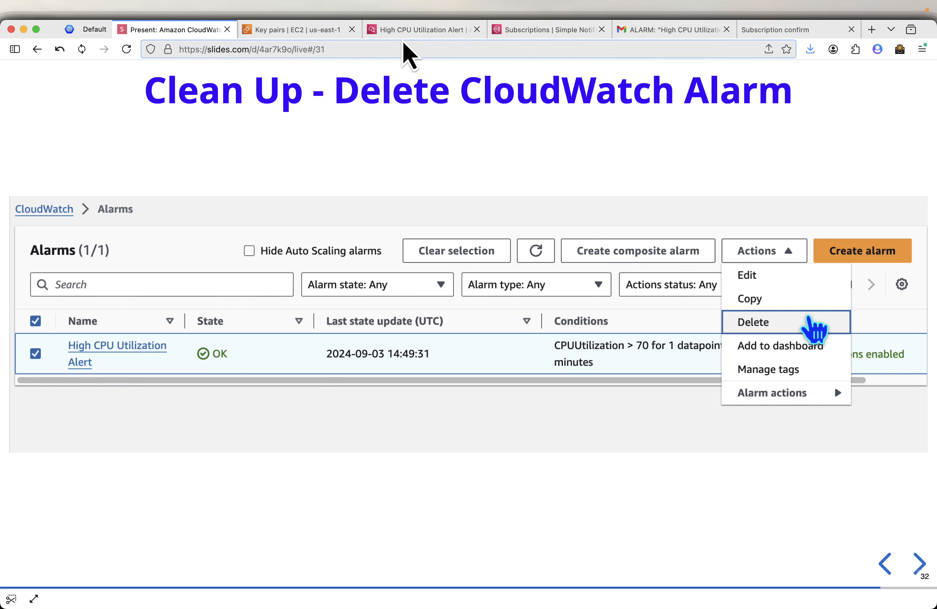
pyautogui.click(409, 30)
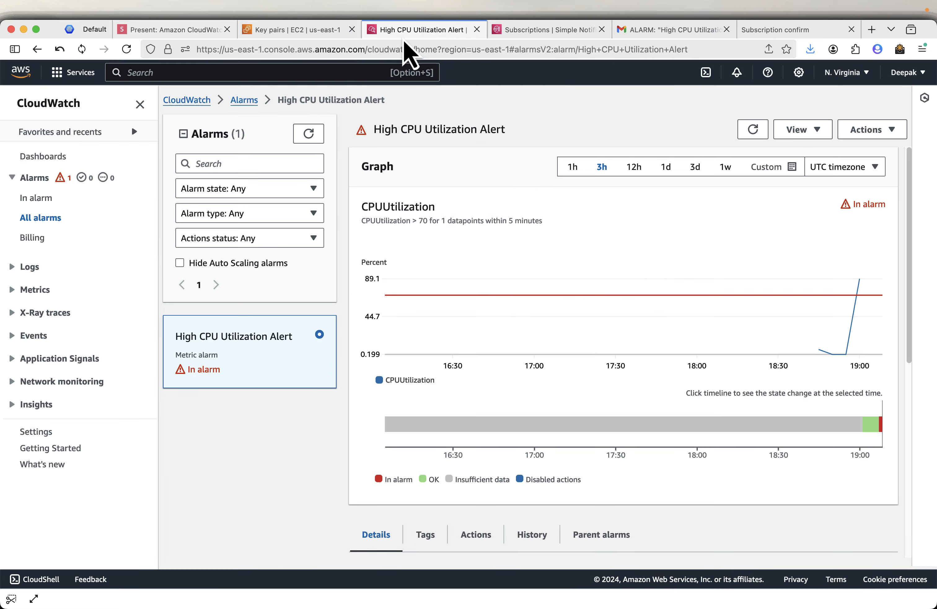
pyautogui.click(245, 100)
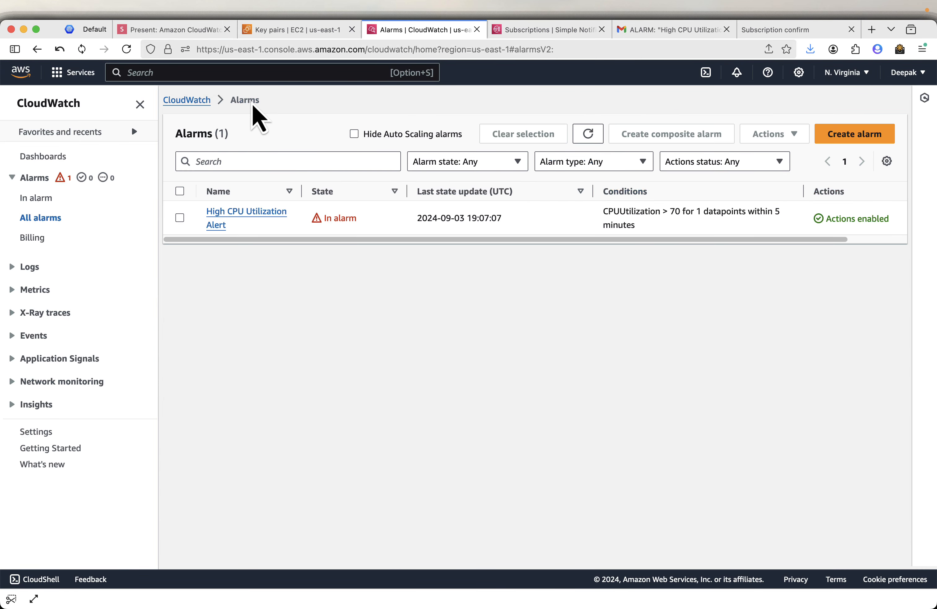
pyautogui.click(181, 217)
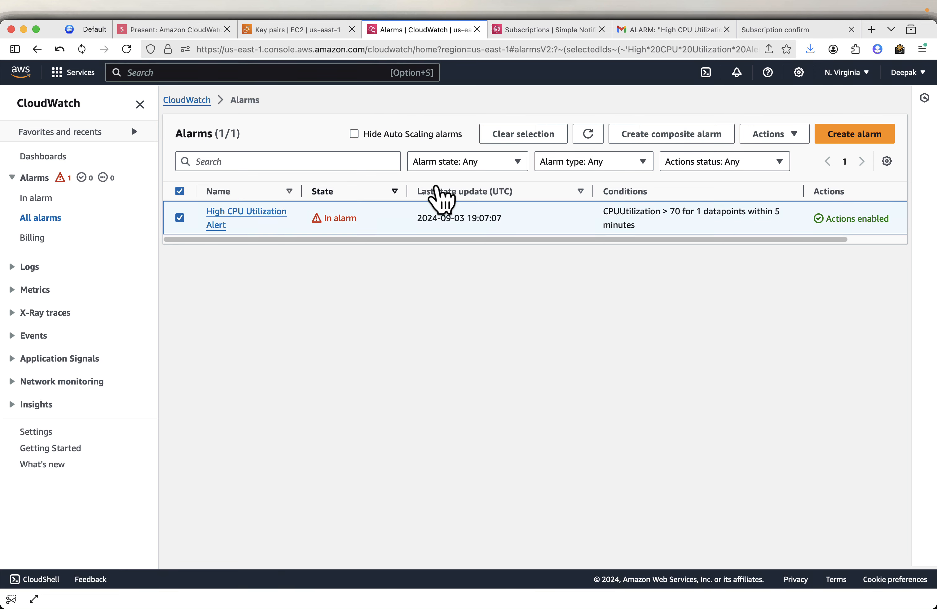
pyautogui.click(767, 147)
pyautogui.click(776, 192)
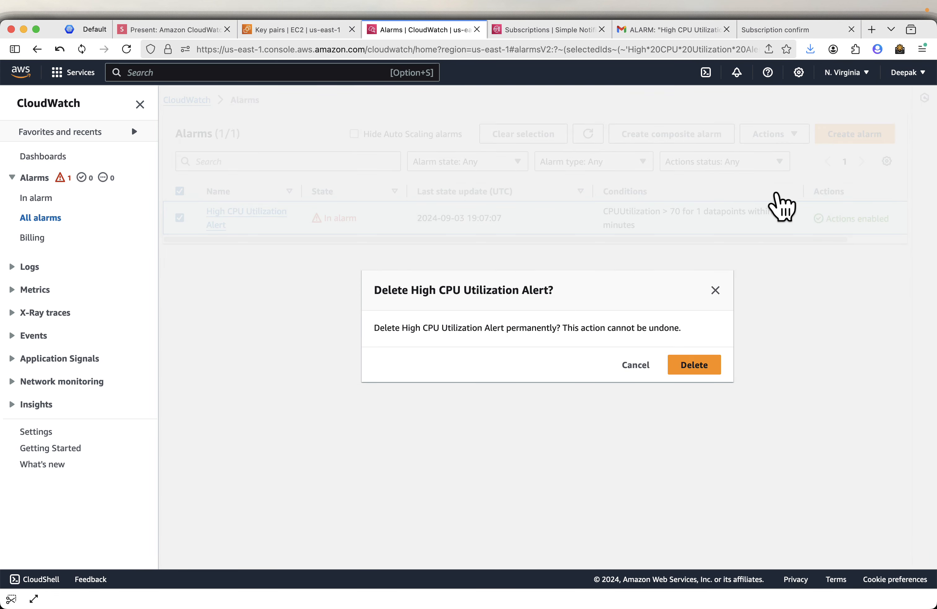
pyautogui.click(692, 365)
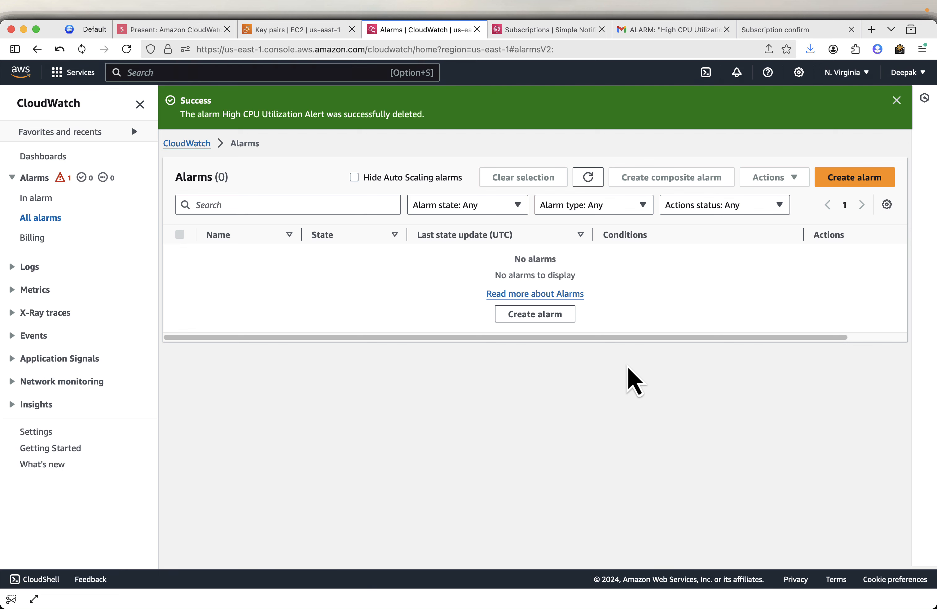
# - Highlight the deletion success message, then advance the slides to 'Thanks for Watching'
pyautogui.moveTo(252, 114); pyautogui.dragTo(360, 114)
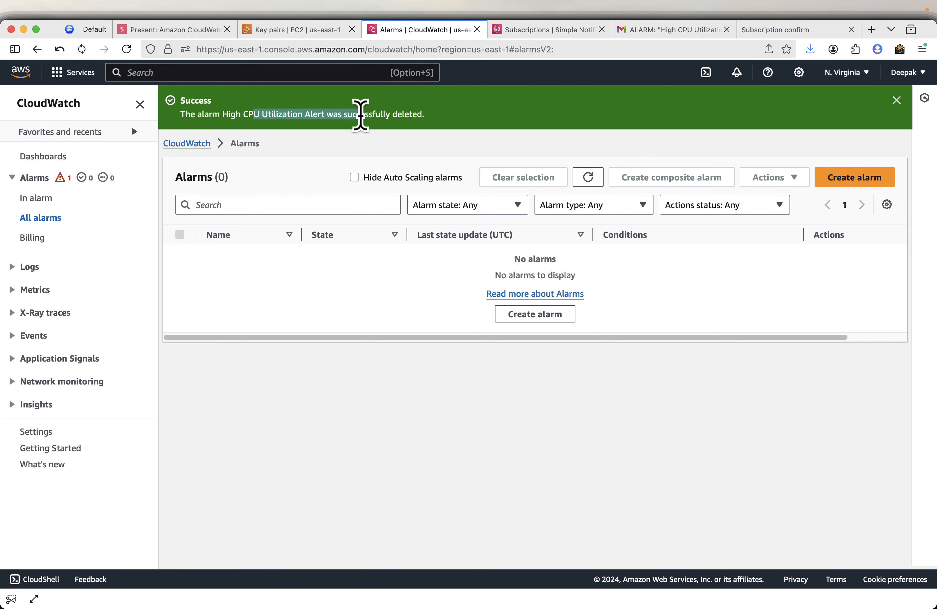
pyautogui.click(410, 320)
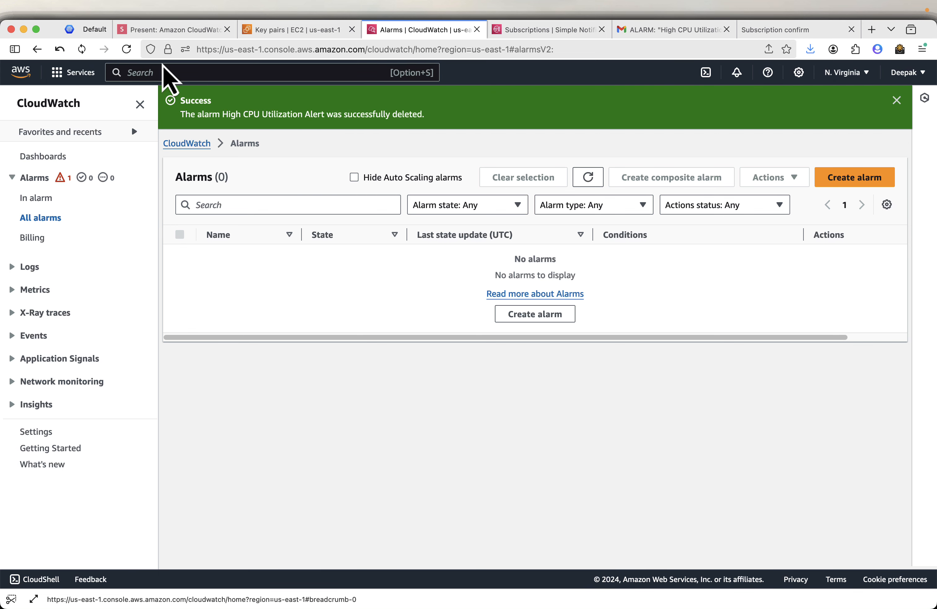
pyautogui.click(170, 29)
pyautogui.press('Right')
pyautogui.press('Right')
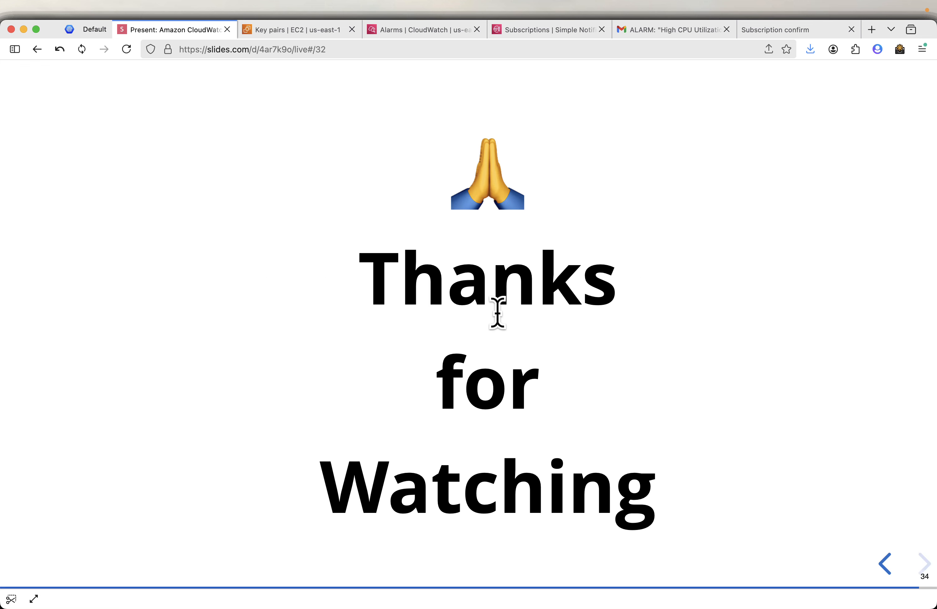